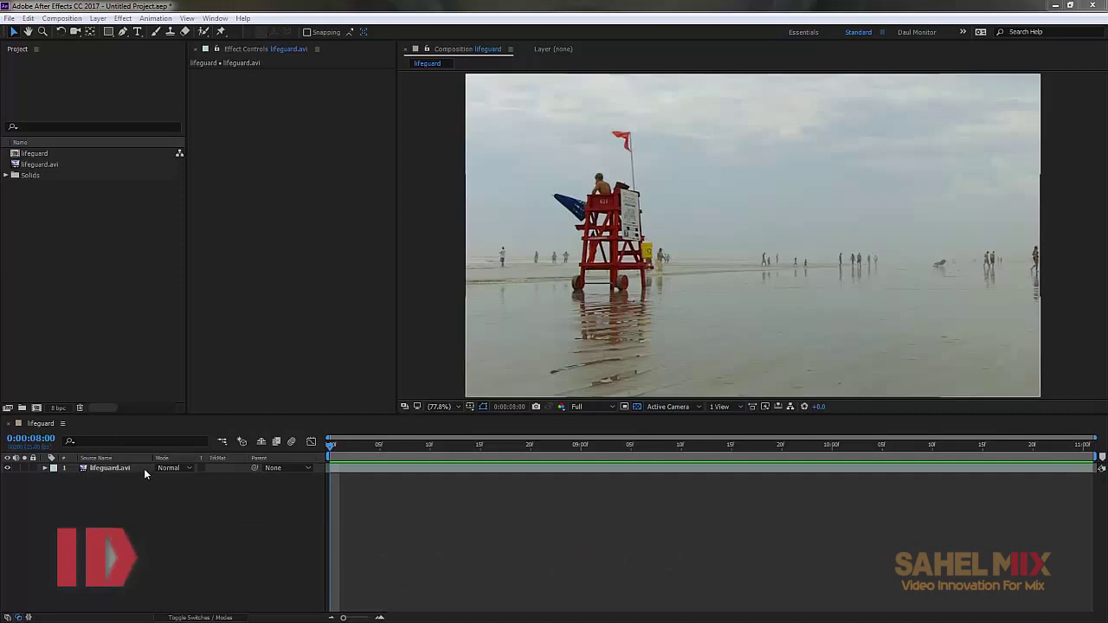
Step: Apply a Curves effect to the lifeguard.avi layer, pulling the RGB midtones down and the blue midtones up
{"action": "right_click", "coordinate": [303, 109]}
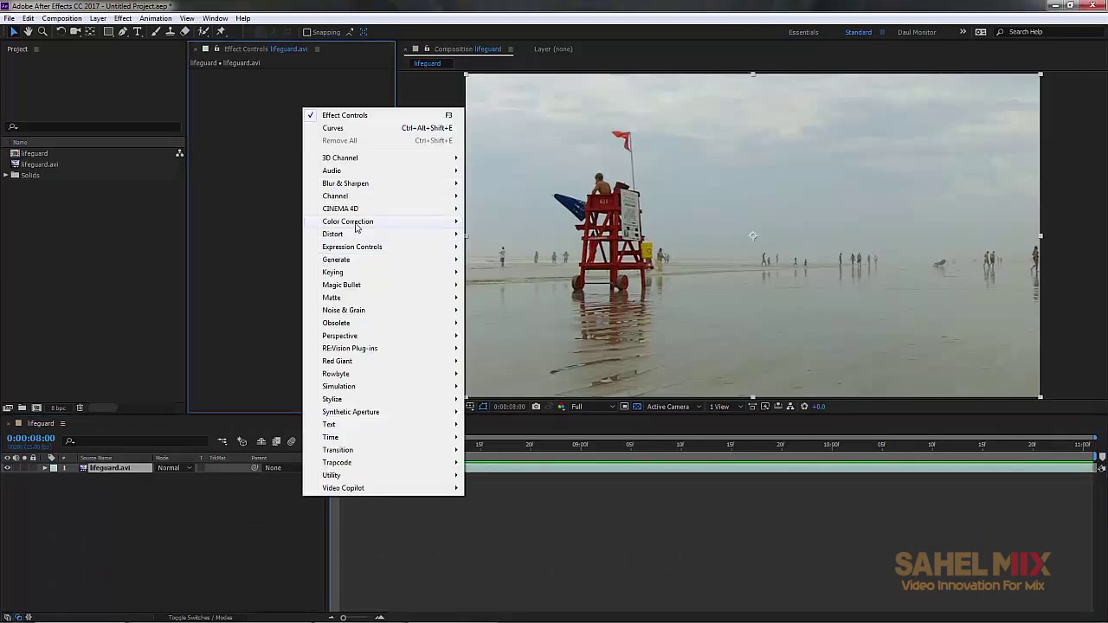
{"action": "mouse_move", "coordinate": [364, 224]}
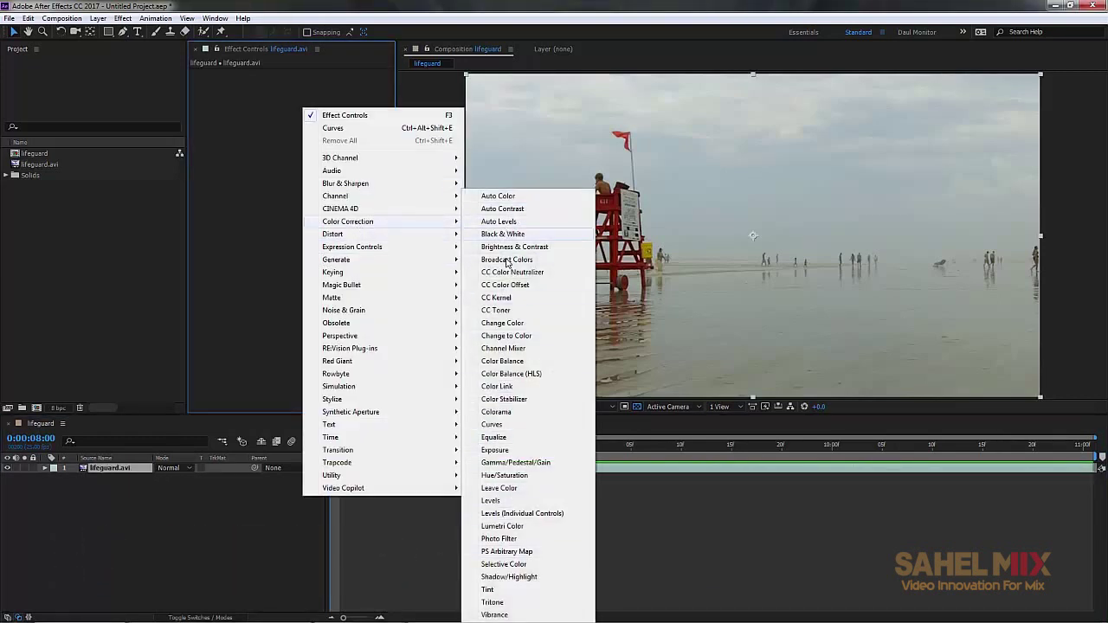
{"action": "left_click", "coordinate": [508, 430]}
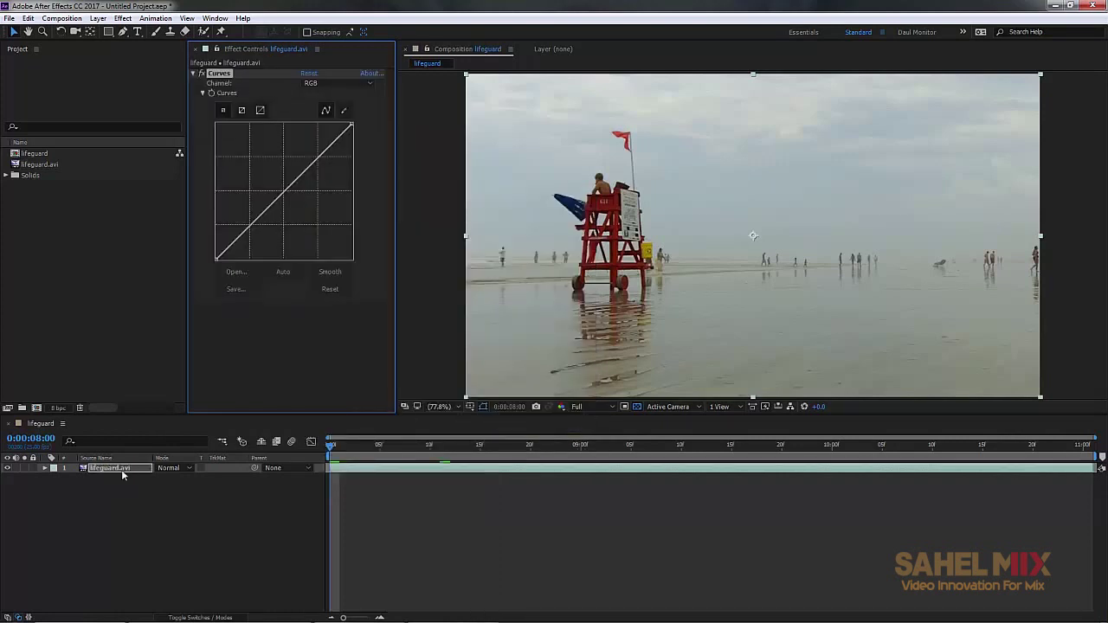
{"action": "left_click_drag", "start_coordinate": [284, 191], "coordinate": [291, 200]}
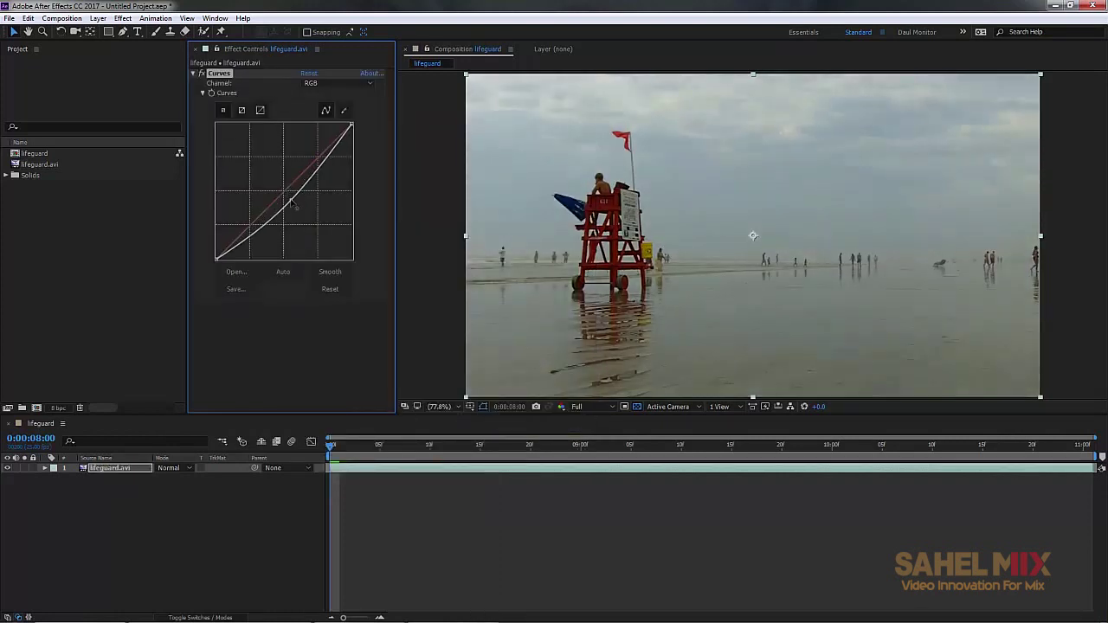
{"action": "left_click", "coordinate": [312, 83]}
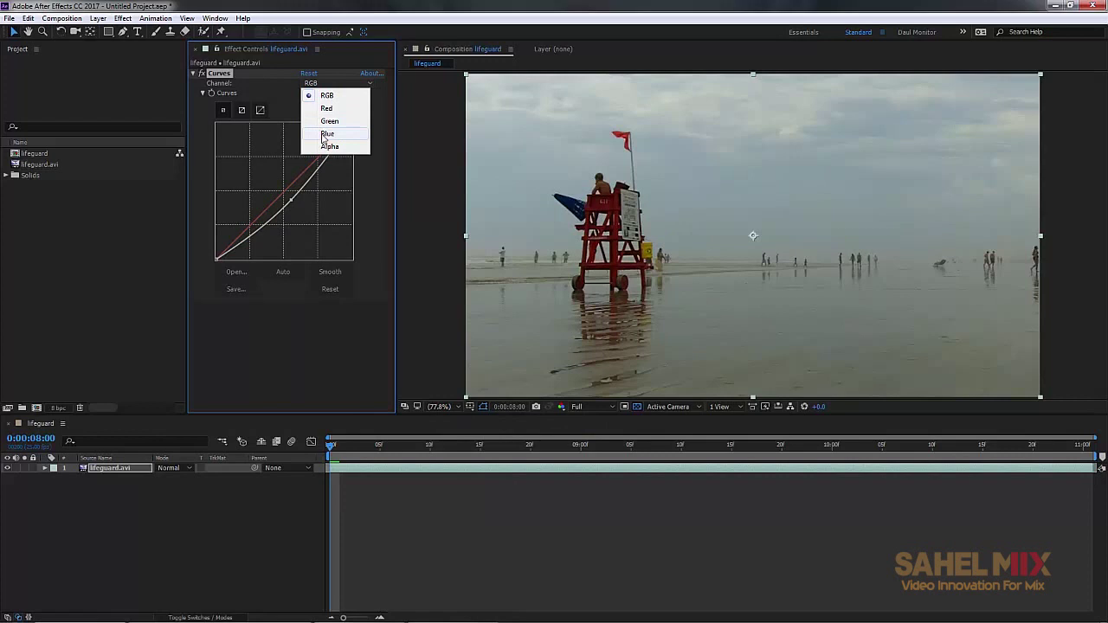
{"action": "left_click", "coordinate": [325, 135]}
{"action": "left_click_drag", "start_coordinate": [285, 196], "coordinate": [276, 186]}
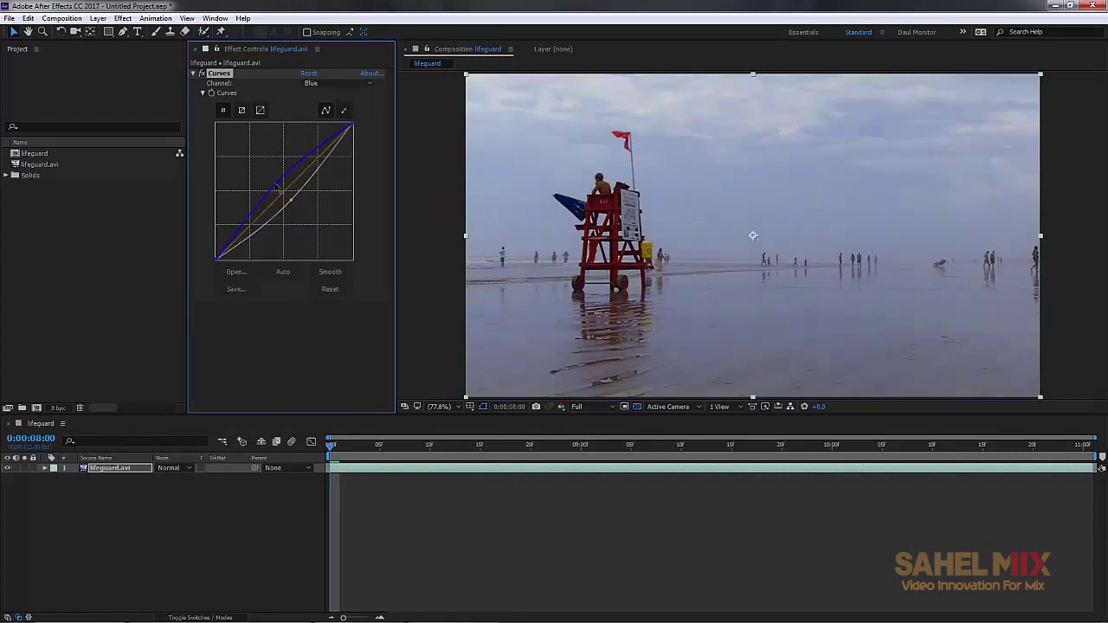
Step: Deepen the RGB curve's midtones and shadows, and delete the Curves effect from the lifeguard.avi layer
{"action": "left_click", "coordinate": [324, 83]}
{"action": "left_click", "coordinate": [326, 121]}
{"action": "left_click_drag", "start_coordinate": [289, 199], "coordinate": [293, 207]}
{"action": "left_click", "coordinate": [324, 84]}
{"action": "left_click", "coordinate": [326, 99]}
{"action": "left_click_drag", "start_coordinate": [253, 239], "coordinate": [256, 249]}
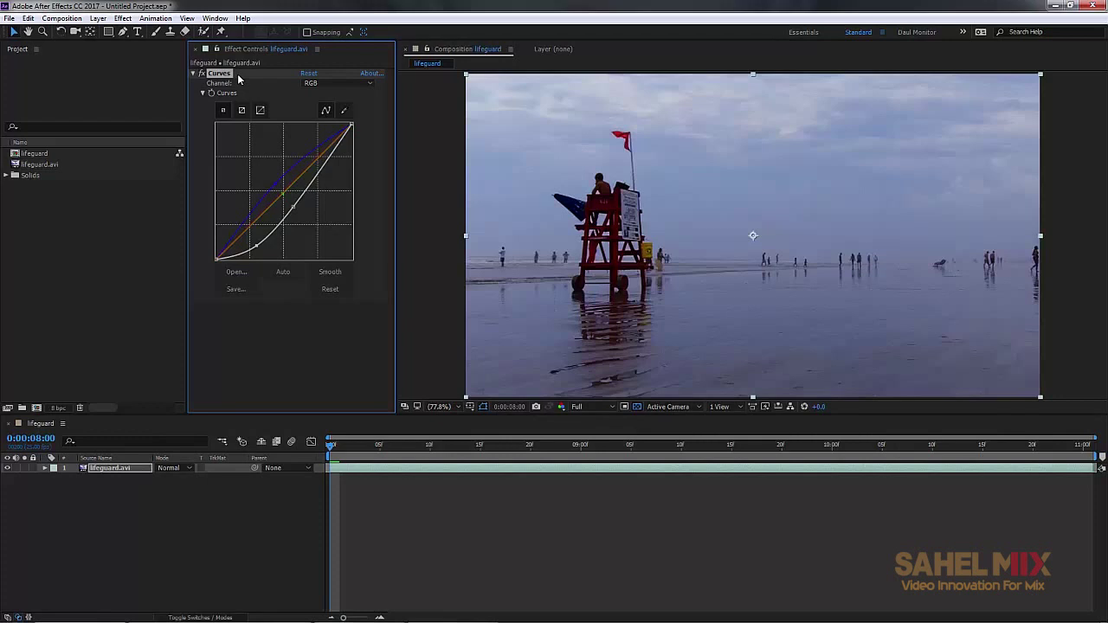
{"action": "key", "text": "Delete"}
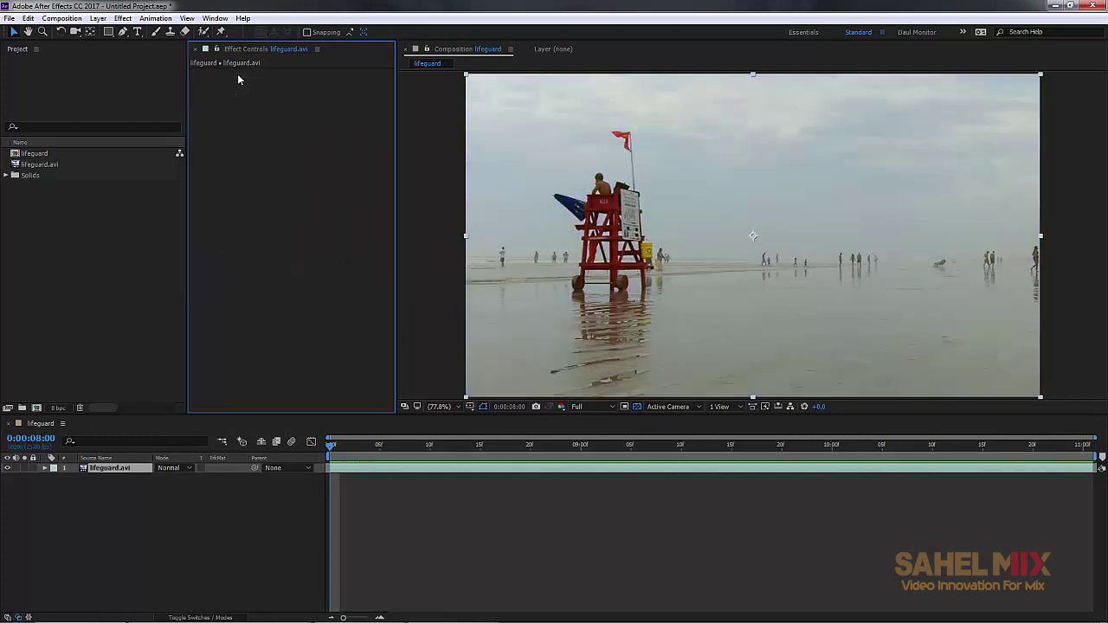
Step: Add an adjustment layer above the lifeguard.avi footage and name it "sky"
{"action": "right_click", "coordinate": [258, 532]}
{"action": "mouse_move", "coordinate": [299, 422]}
{"action": "left_click", "coordinate": [443, 516]}
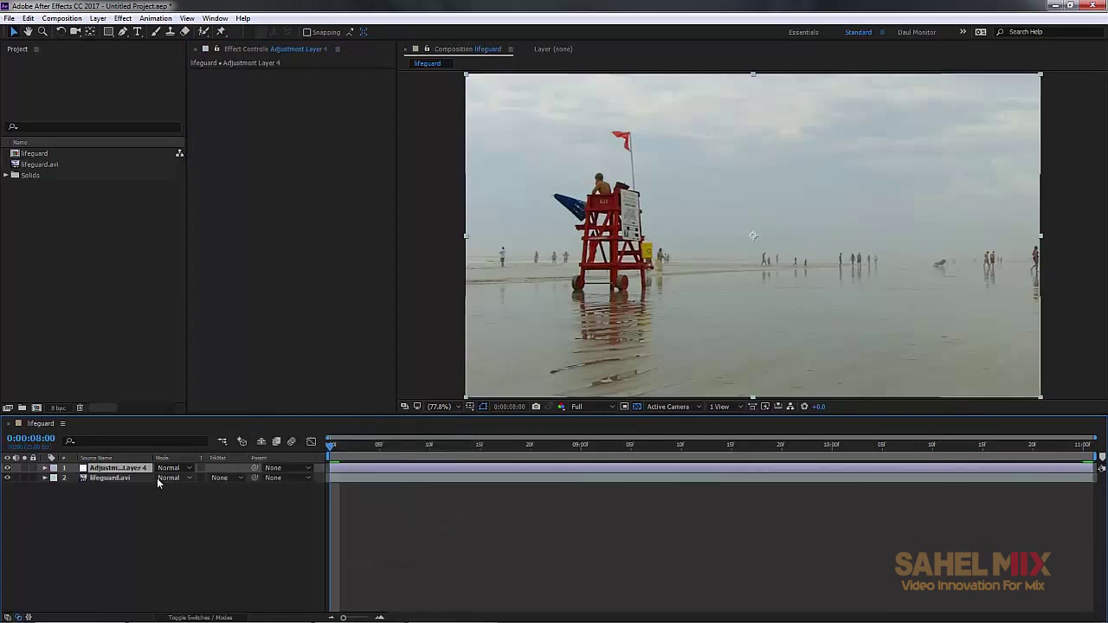
{"action": "key", "text": "Return"}
{"action": "key", "text": "Return"}
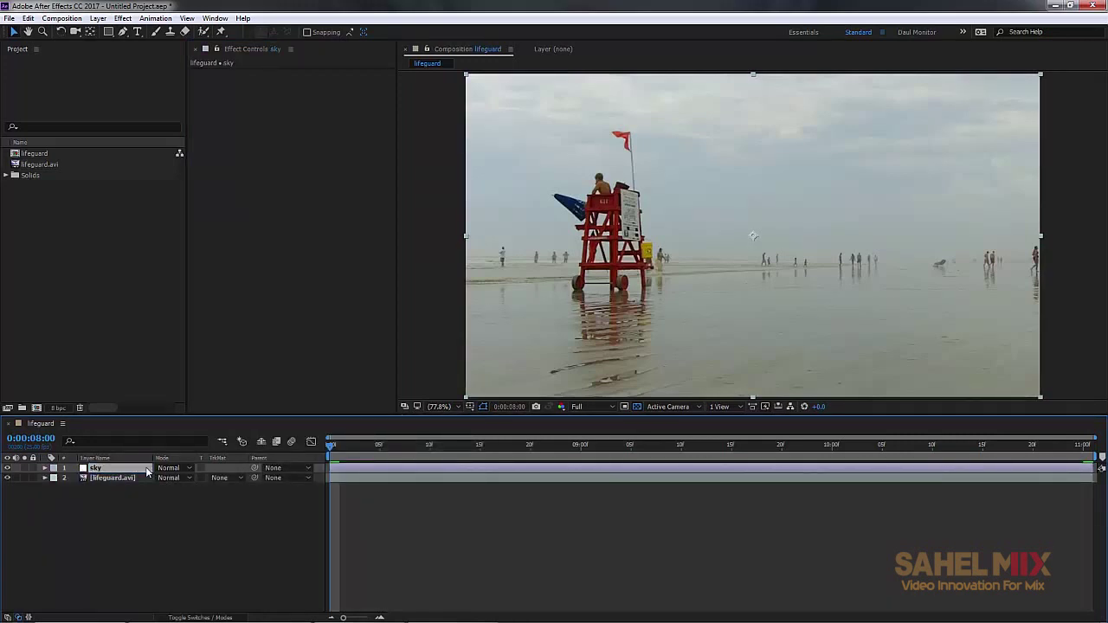
Step: Apply a Curves effect to the sky layer and pull the RGB curve's midtones and shadows down
{"action": "key", "text": "ctrl+space"}
{"action": "type", "text": "c"}
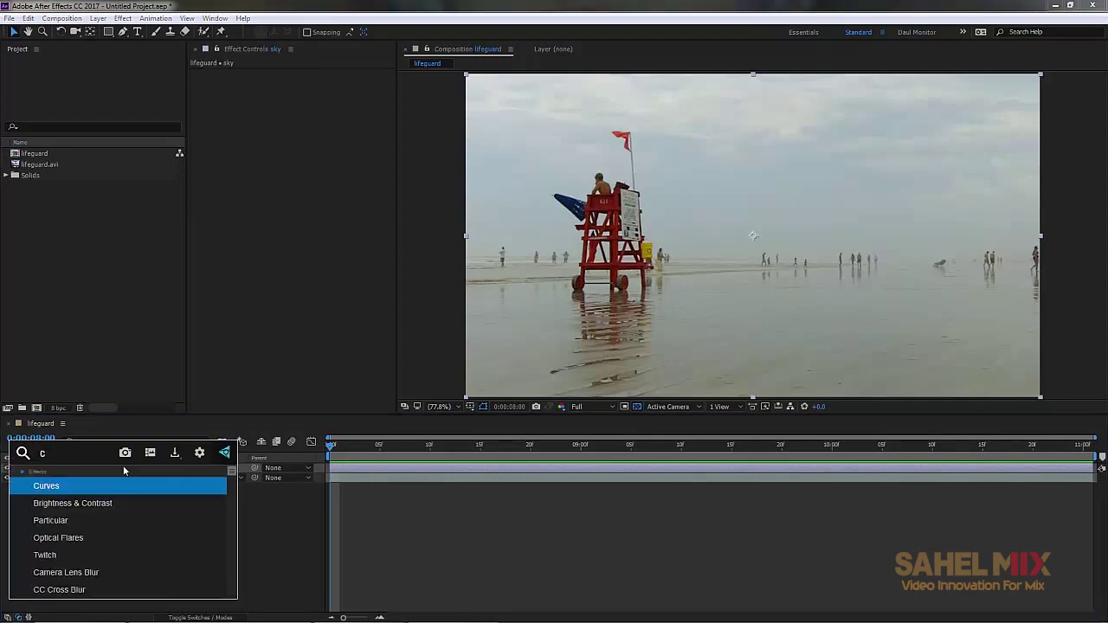
{"action": "key", "text": "Return"}
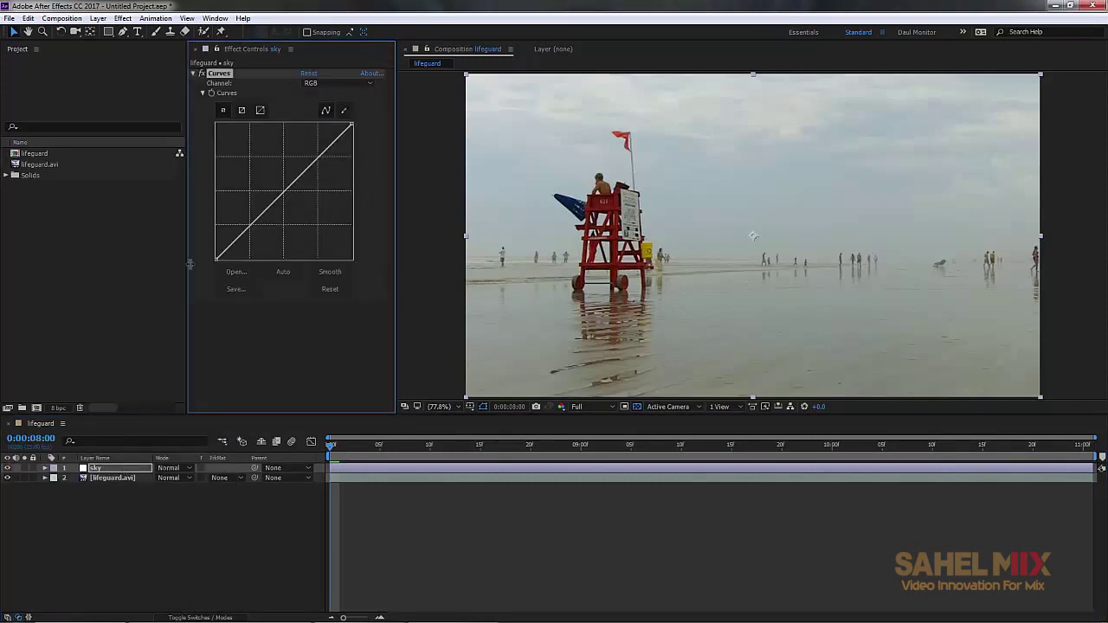
{"action": "left_click_drag", "start_coordinate": [285, 191], "coordinate": [294, 207]}
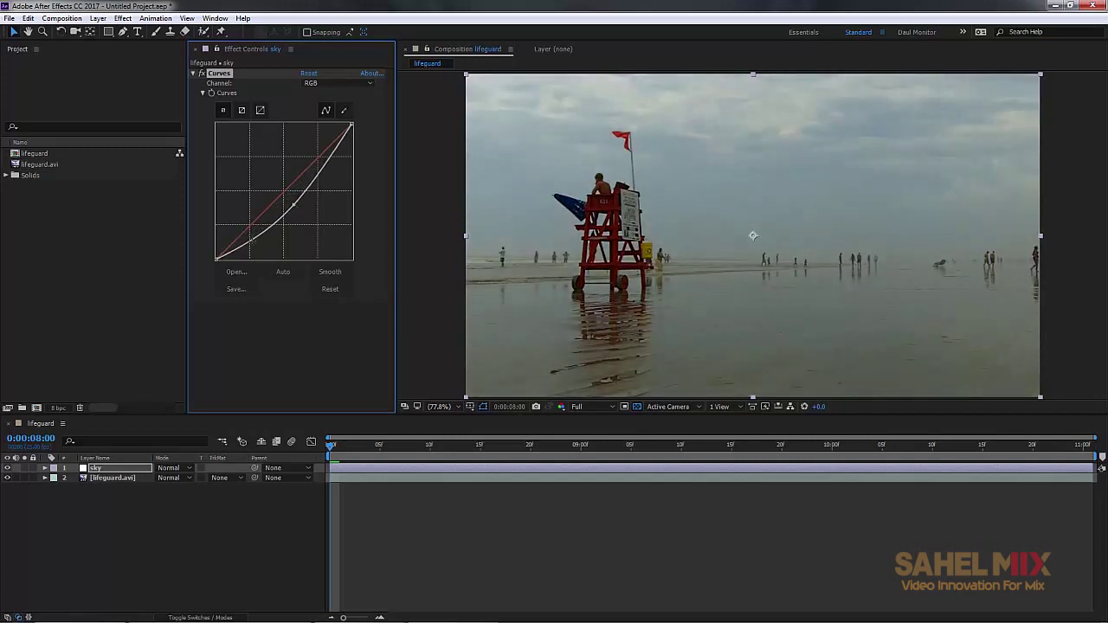
{"action": "left_click_drag", "start_coordinate": [255, 240], "coordinate": [254, 248]}
Step: Raise the blue curve's midtones and slightly lower the red curve's midtones and shadows on the sky layer
{"action": "left_click", "coordinate": [313, 84]}
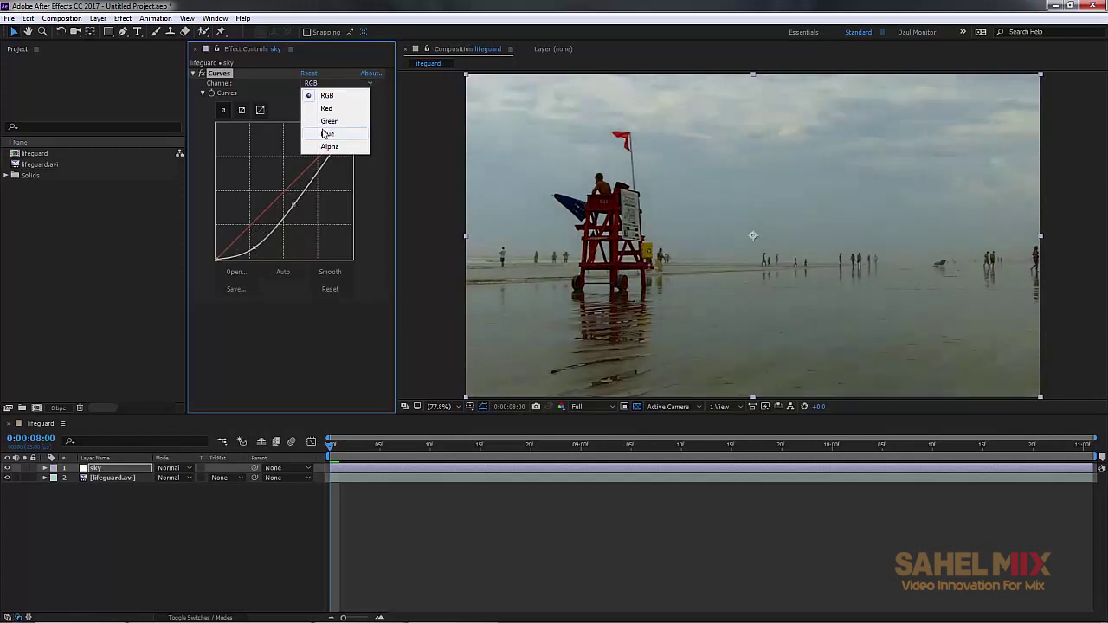
{"action": "left_click", "coordinate": [327, 134]}
{"action": "left_click_drag", "start_coordinate": [284, 193], "coordinate": [243, 230]}
{"action": "left_click", "coordinate": [320, 84]}
{"action": "left_click", "coordinate": [325, 106]}
{"action": "mouse_move", "coordinate": [284, 192]}
{"action": "left_mouse_down"}
{"action": "mouse_move", "coordinate": [291, 209]}
{"action": "mouse_move", "coordinate": [283, 200]}
{"action": "left_mouse_up"}
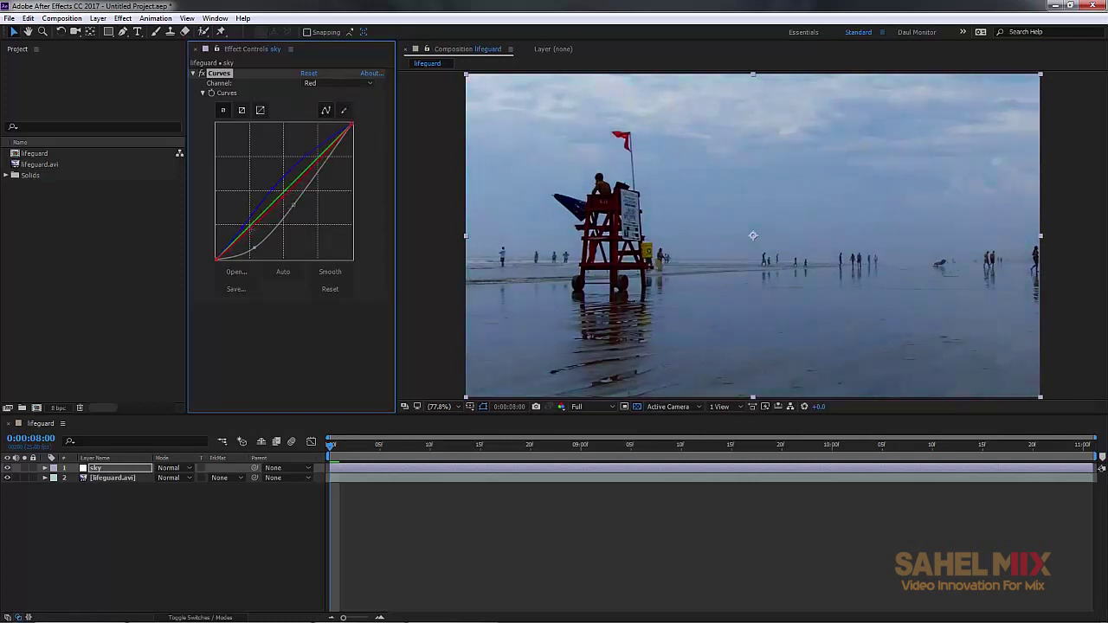
{"action": "left_click_drag", "start_coordinate": [255, 241], "coordinate": [248, 234]}
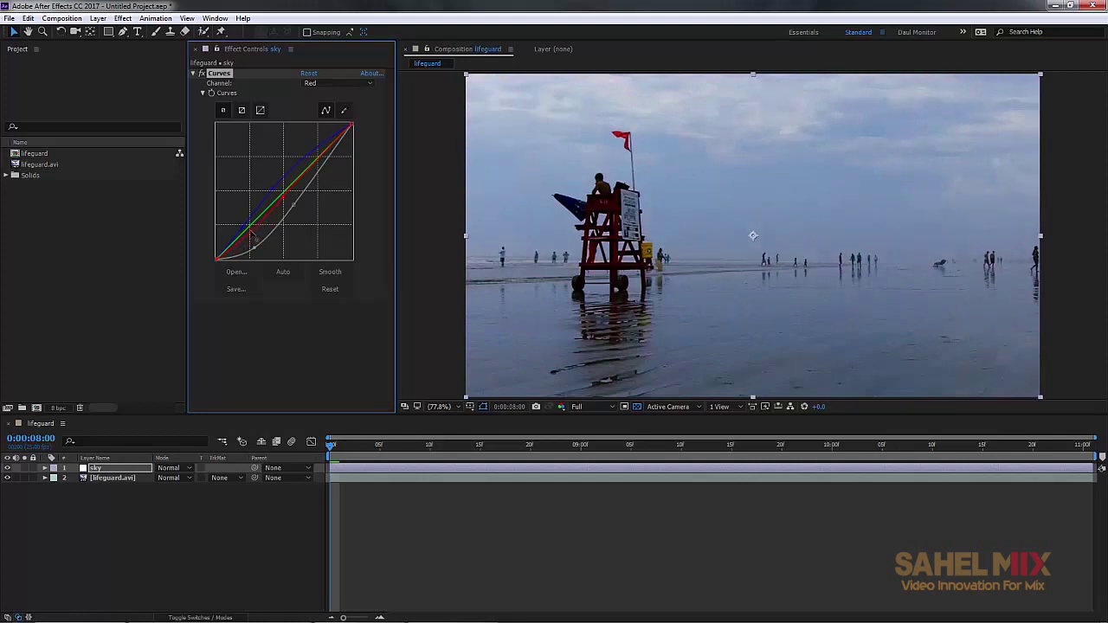
Step: Switch the sky layer's Curves back to the RGB channel and nudge its midtone point slightly lower
{"action": "left_click", "coordinate": [324, 85]}
{"action": "left_click", "coordinate": [321, 90]}
{"action": "left_click_drag", "start_coordinate": [286, 194], "coordinate": [294, 207]}
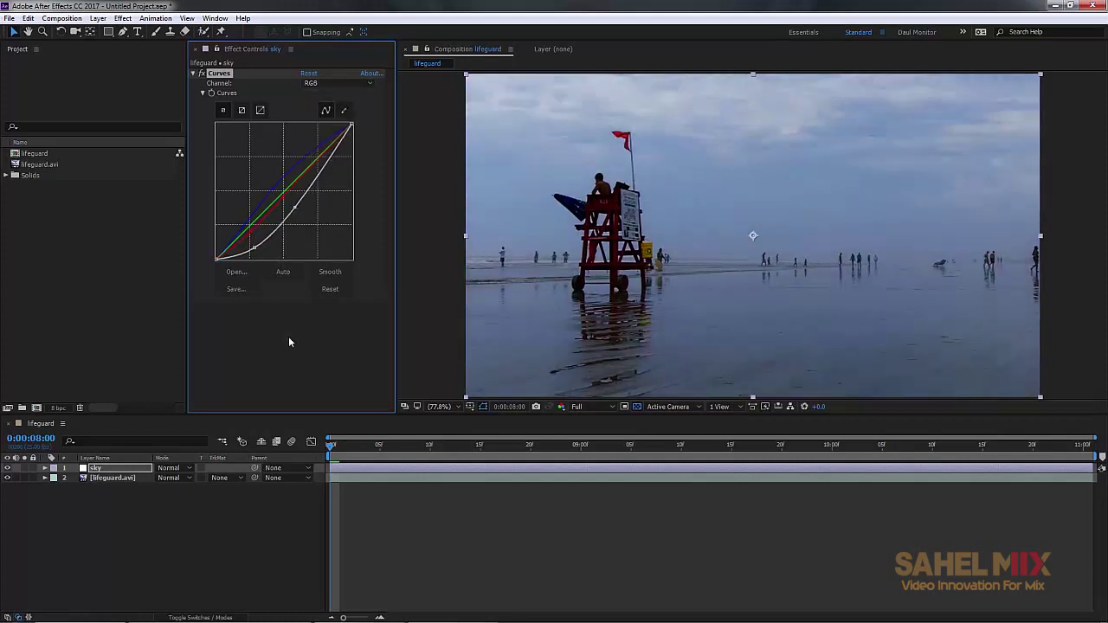
Step: Apply Brightness & Contrast to the sky layer with brightness -20 and contrast 54
{"action": "key", "text": "ctrl+space"}
{"action": "type", "text": "br"}
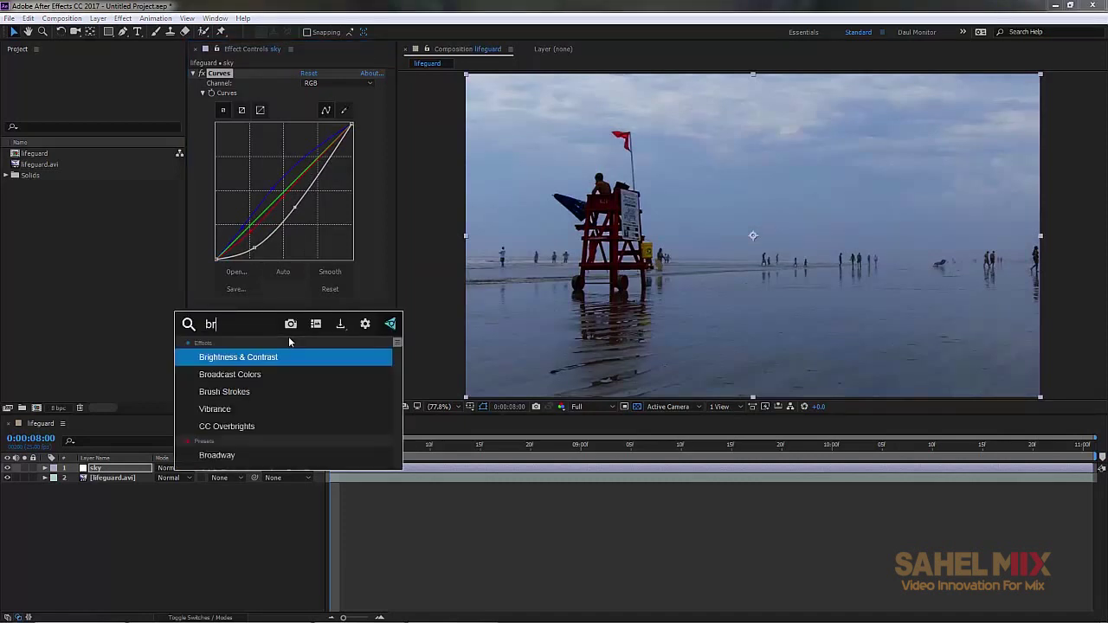
{"action": "key", "text": "Return"}
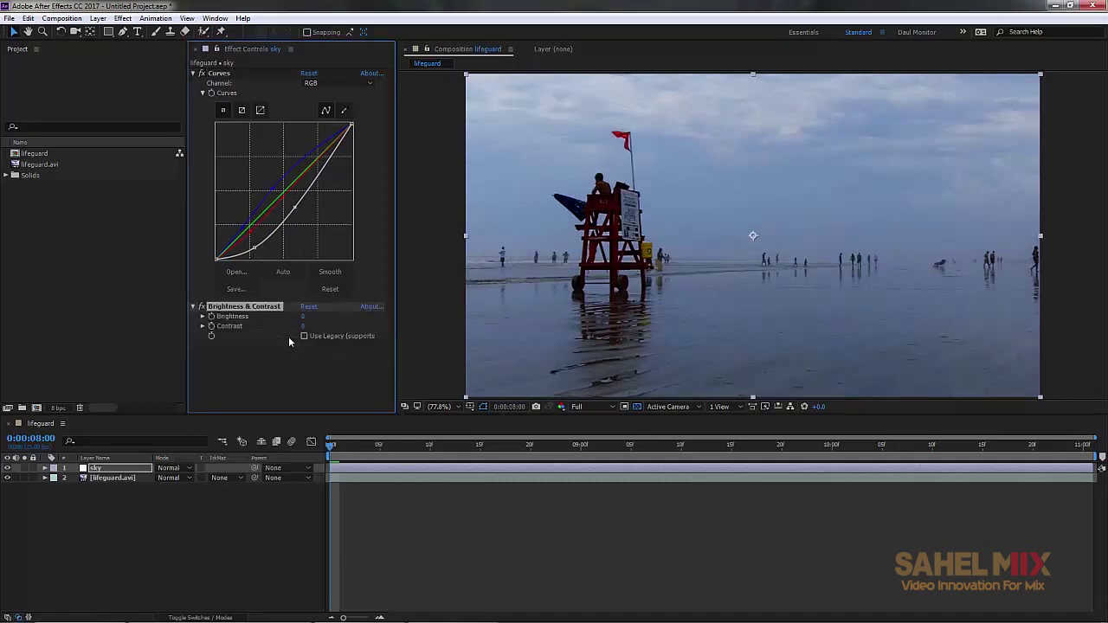
{"action": "mouse_move", "coordinate": [303, 330]}
{"action": "left_mouse_down"}
{"action": "mouse_move", "coordinate": [329, 324]}
{"action": "mouse_move", "coordinate": [294, 321]}
{"action": "left_mouse_up"}
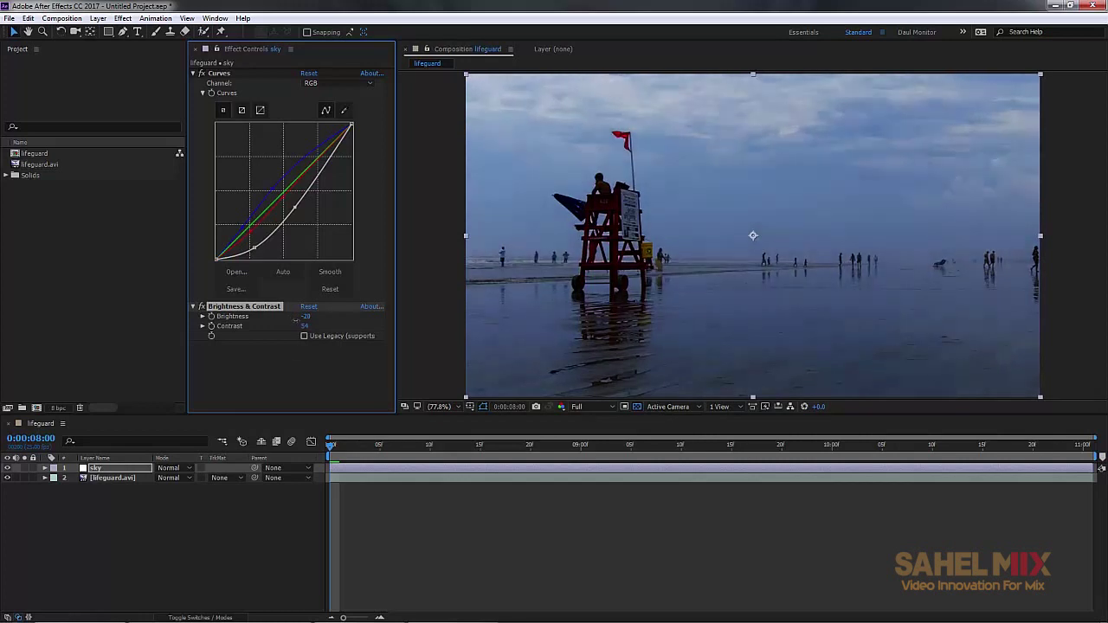
{"action": "left_click", "coordinate": [284, 387]}
Step: Draw a rectangular mask on the sky layer covering the full frame width from the top down to the horizon
{"action": "left_click", "coordinate": [101, 468]}
{"action": "key", "text": "q"}
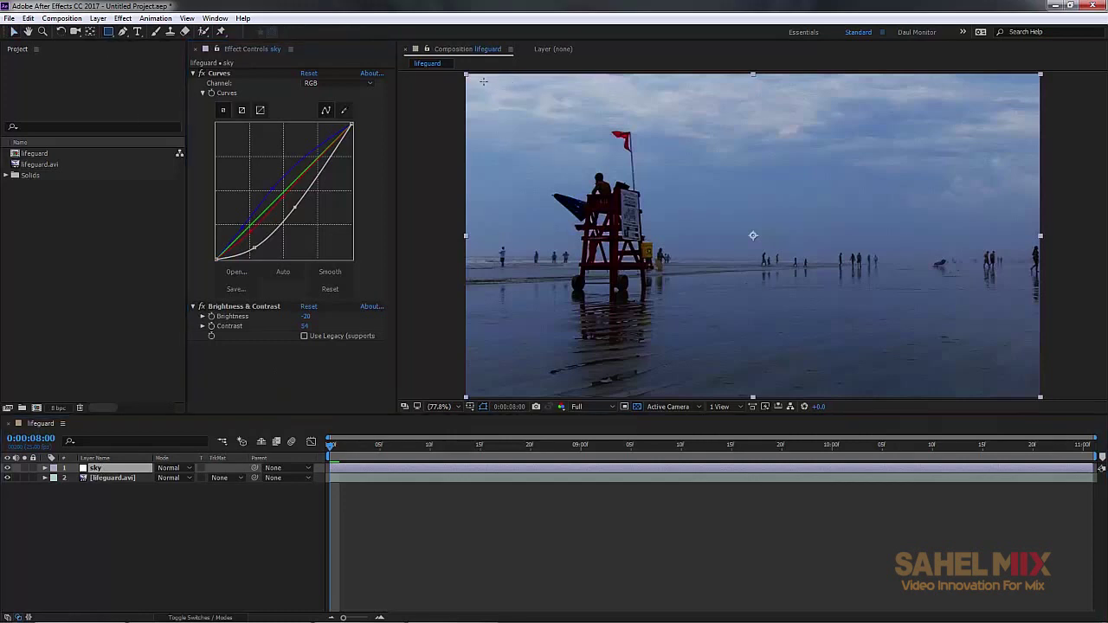
{"action": "left_click_drag", "start_coordinate": [460, 73], "coordinate": [1067, 266]}
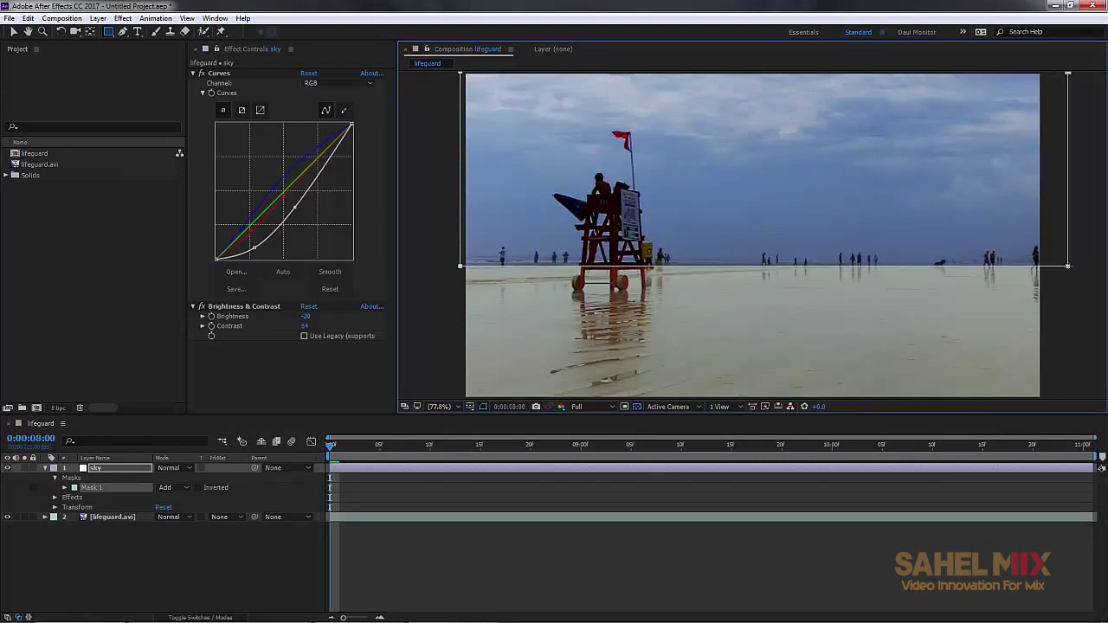
Step: Set the sky layer's mask feather to 96 pixels
{"action": "left_click", "coordinate": [133, 467]}
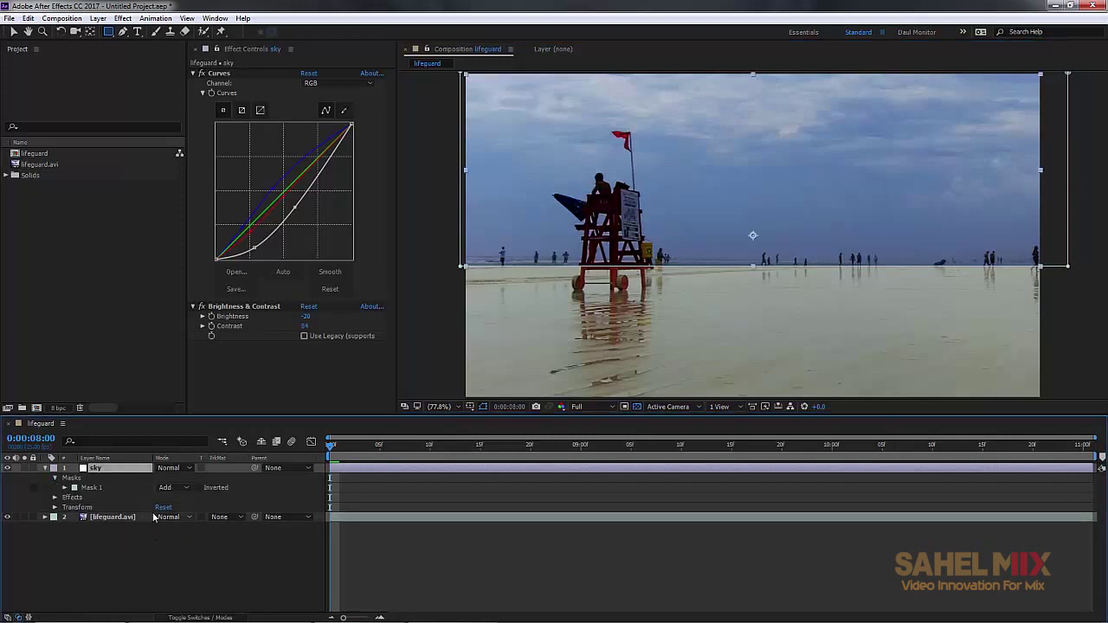
{"action": "left_click", "coordinate": [65, 488]}
{"action": "mouse_move", "coordinate": [171, 508]}
{"action": "left_mouse_down"}
{"action": "mouse_move", "coordinate": [226, 513]}
{"action": "mouse_move", "coordinate": [151, 509]}
{"action": "mouse_move", "coordinate": [189, 507]}
{"action": "left_mouse_up"}
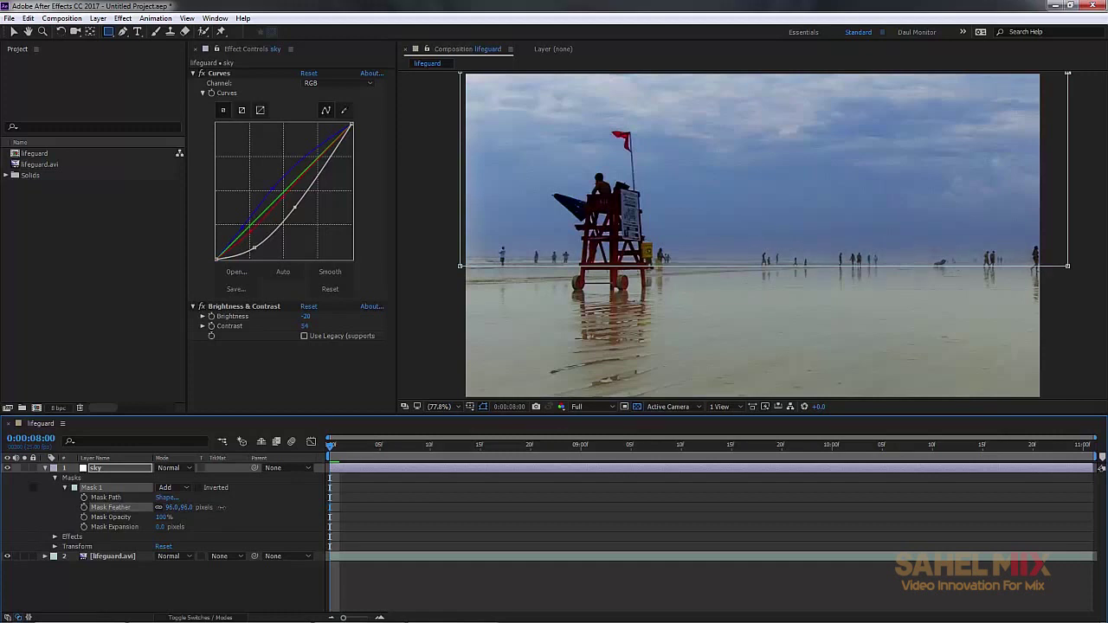
Step: Move the sky mask's lower edge slightly below the horizon line and preview the composition
{"action": "key", "text": "v"}
{"action": "left_click_drag", "start_coordinate": [765, 267], "coordinate": [766, 273]}
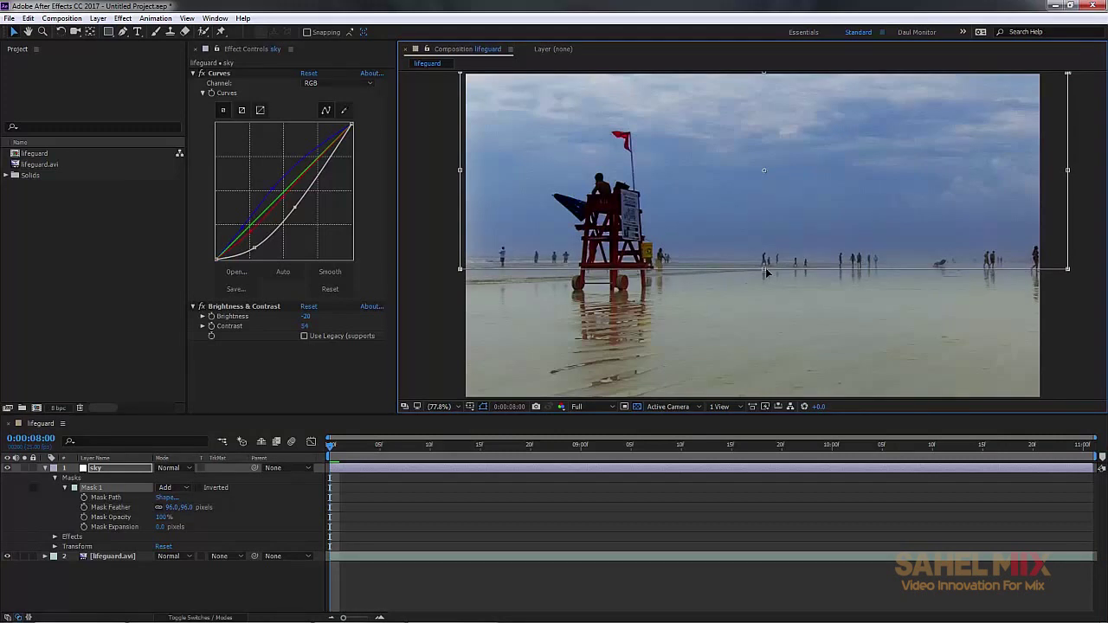
{"action": "key", "text": "space"}
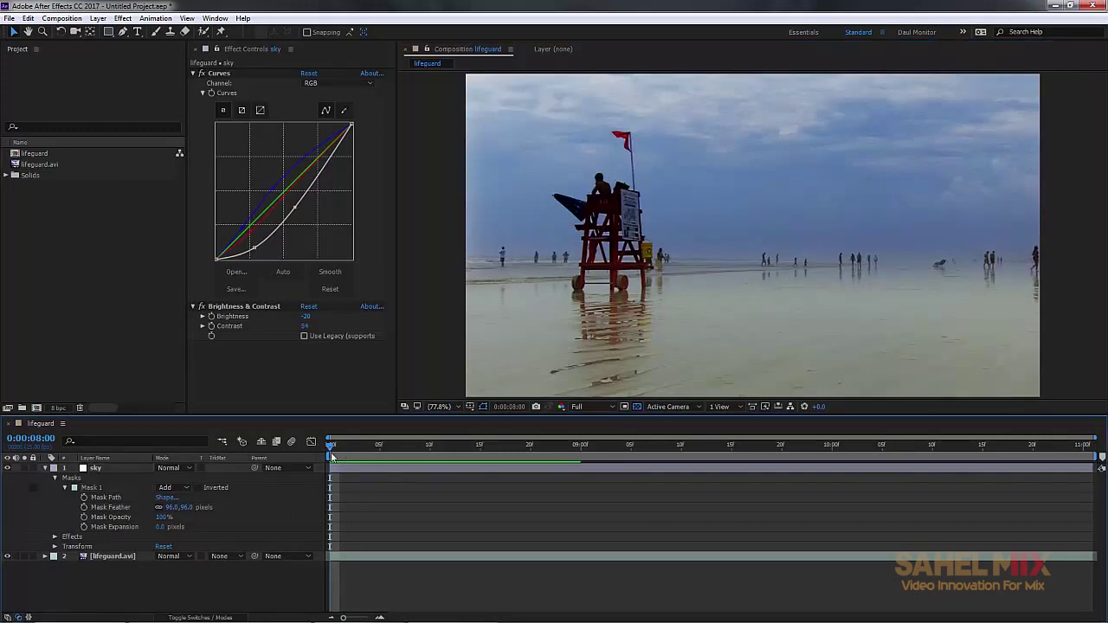
{"action": "key", "text": "space"}
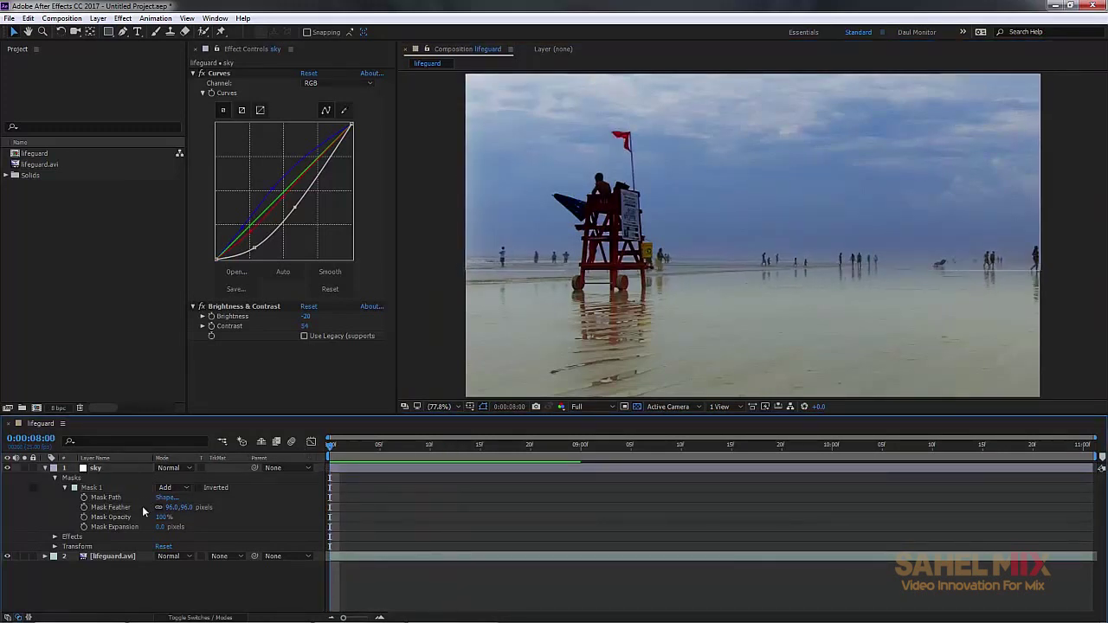
Step: Duplicate the sky adjustment layer and set the copy's mask mode to Subtract
{"action": "left_click", "coordinate": [45, 467]}
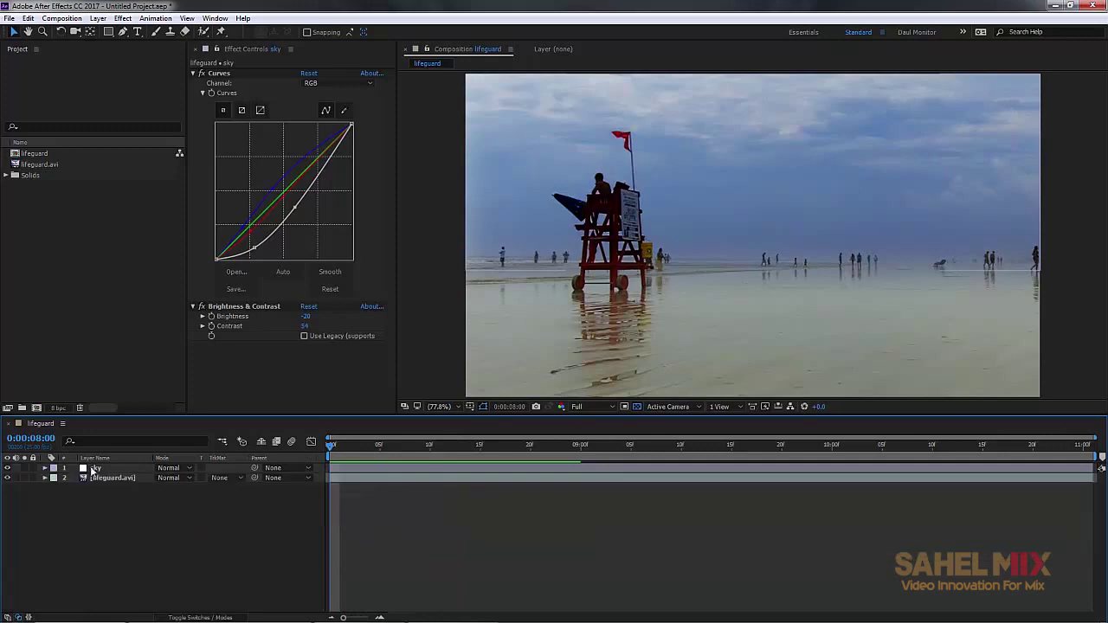
{"action": "key", "text": "ctrl+d"}
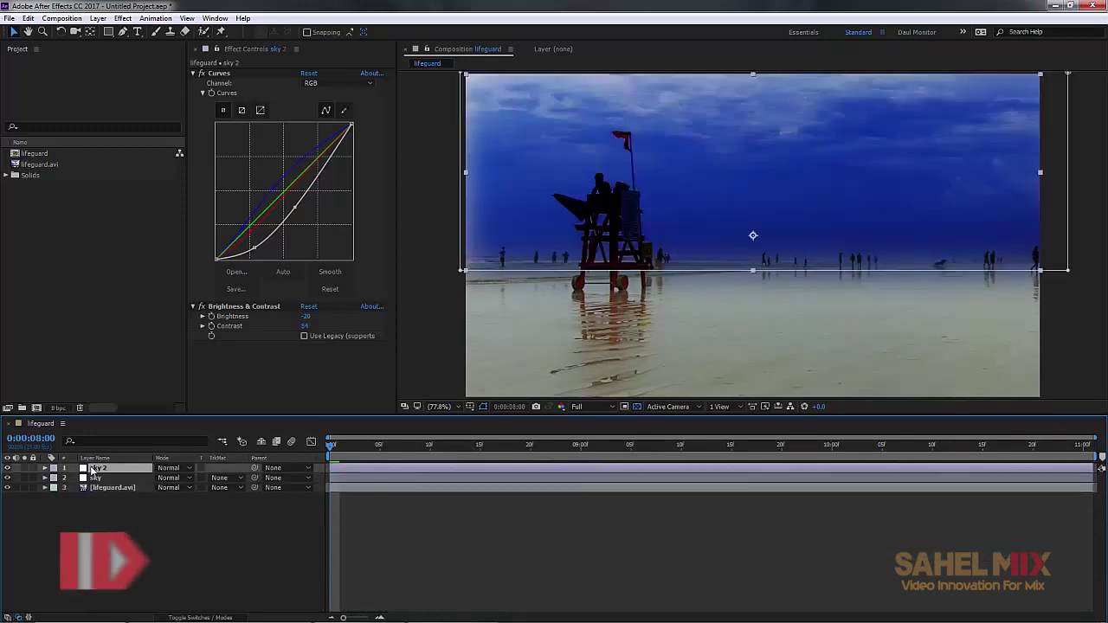
{"action": "key", "text": "m"}
{"action": "key", "text": "m"}
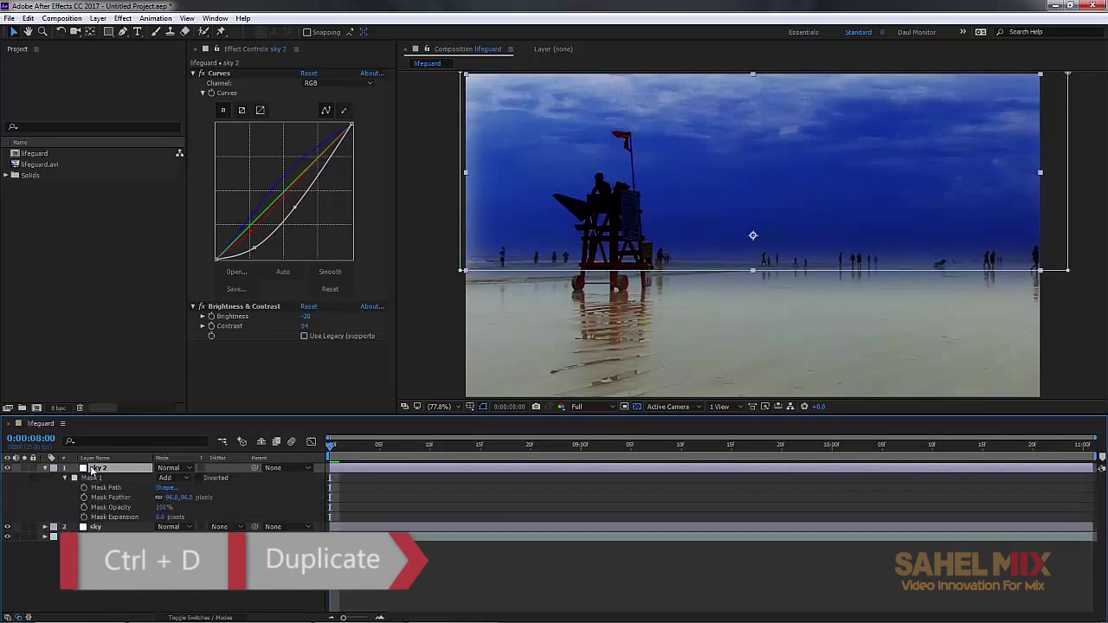
{"action": "left_click", "coordinate": [164, 478]}
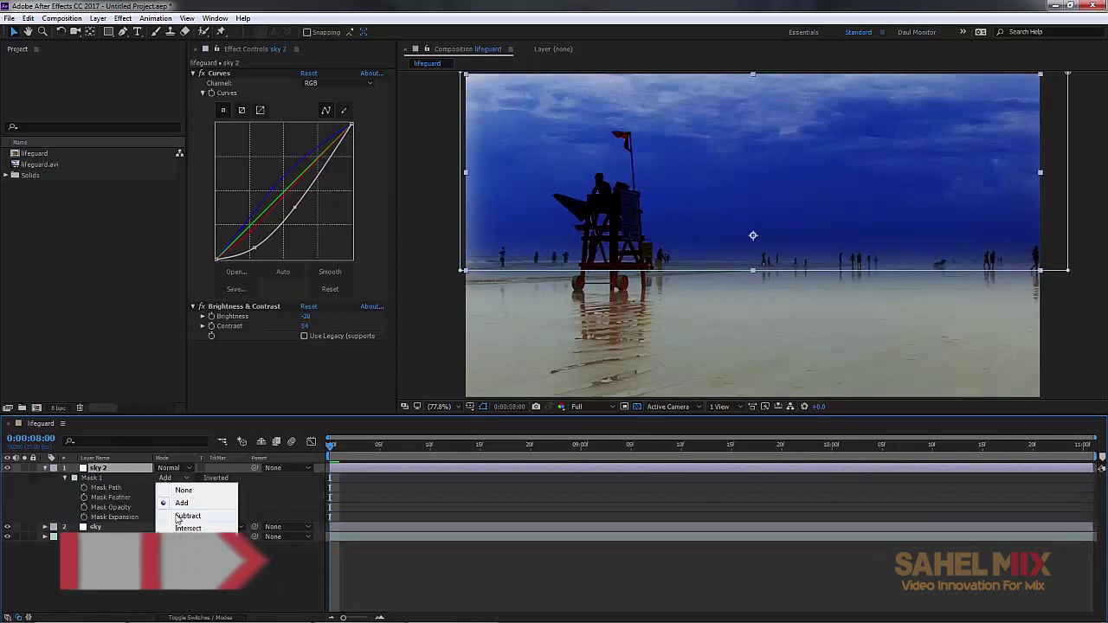
{"action": "left_click", "coordinate": [185, 516]}
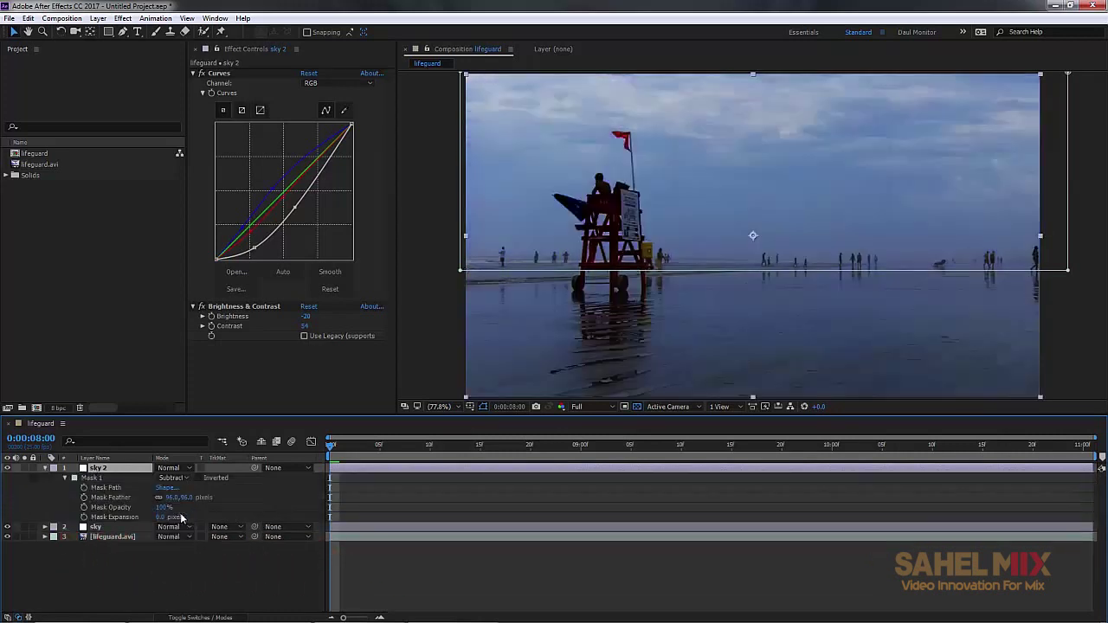
Step: Rename the duplicated adjustment layer as "ground"
{"action": "key", "text": "Return"}
{"action": "type", "text": "green"}
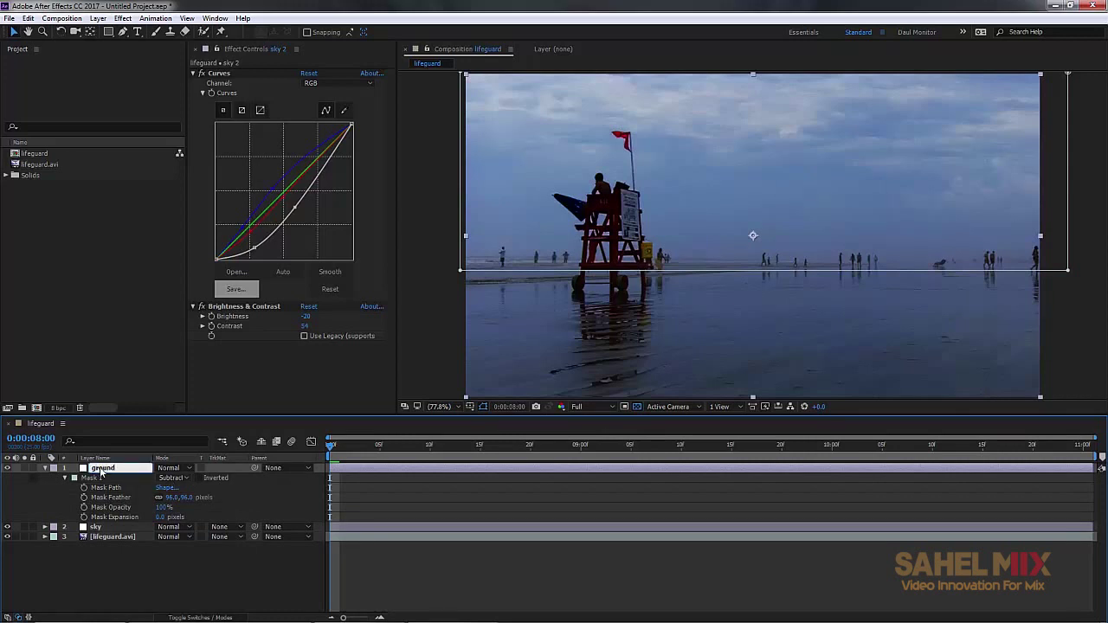
{"action": "key", "text": "Return"}
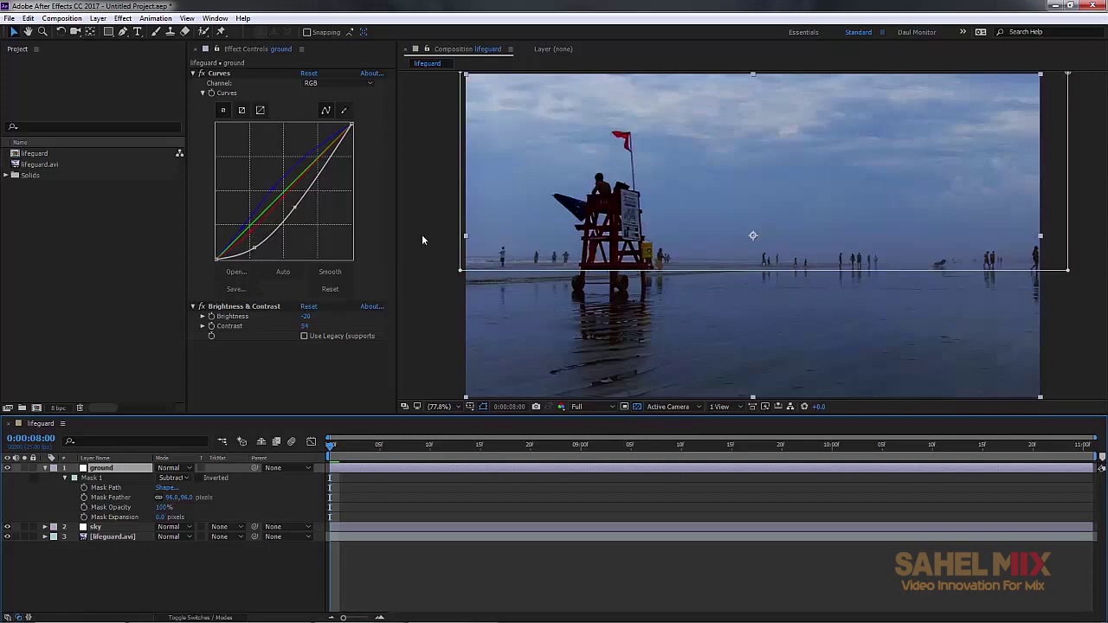
Step: Adjust the ground layer's Blue curve and set its Brightness to -6 and Contrast to 82
{"action": "left_click", "coordinate": [275, 191]}
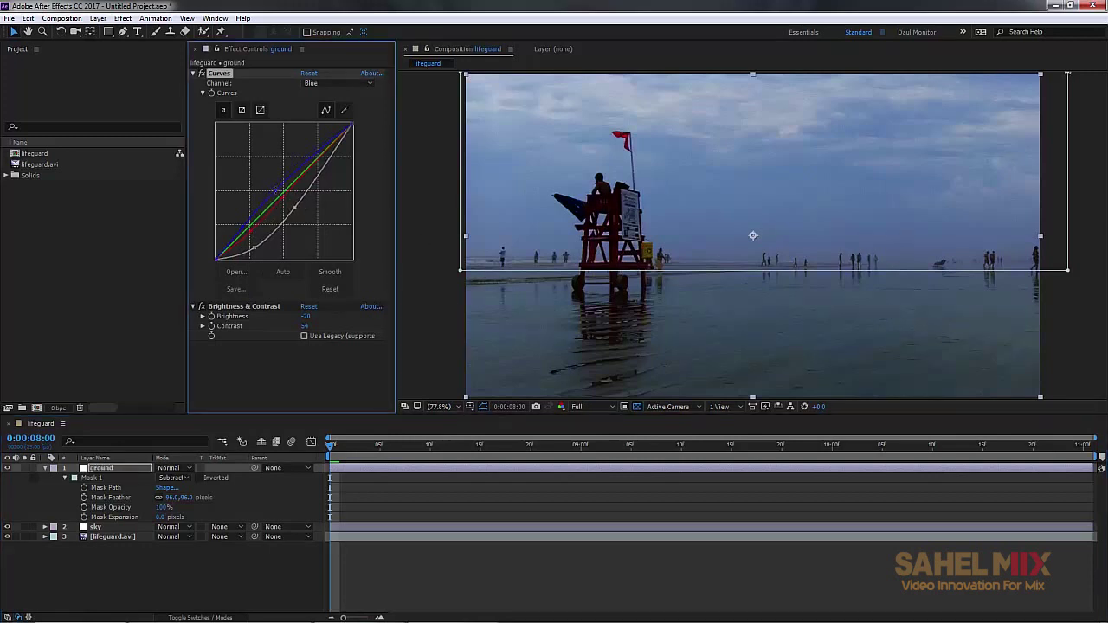
{"action": "left_click", "coordinate": [338, 83]}
{"action": "left_click", "coordinate": [322, 104]}
{"action": "left_click", "coordinate": [202, 74]}
{"action": "left_click", "coordinate": [201, 75]}
{"action": "mouse_move", "coordinate": [303, 327]}
{"action": "left_mouse_down"}
{"action": "mouse_move", "coordinate": [264, 327]}
{"action": "mouse_move", "coordinate": [312, 316]}
{"action": "mouse_move", "coordinate": [320, 325]}
{"action": "left_mouse_up"}
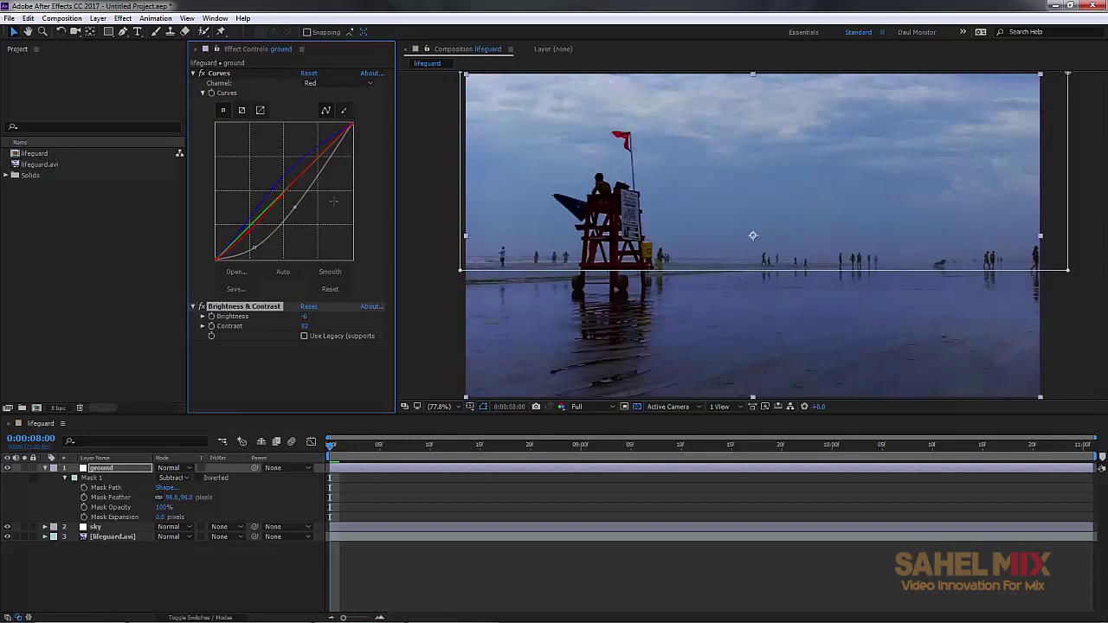
Step: Raise the midtones of the ground layer's Green curve slightly, refine its Blue curve, and compare the footage with and without the layer
{"action": "left_click", "coordinate": [323, 83]}
{"action": "left_click", "coordinate": [325, 122]}
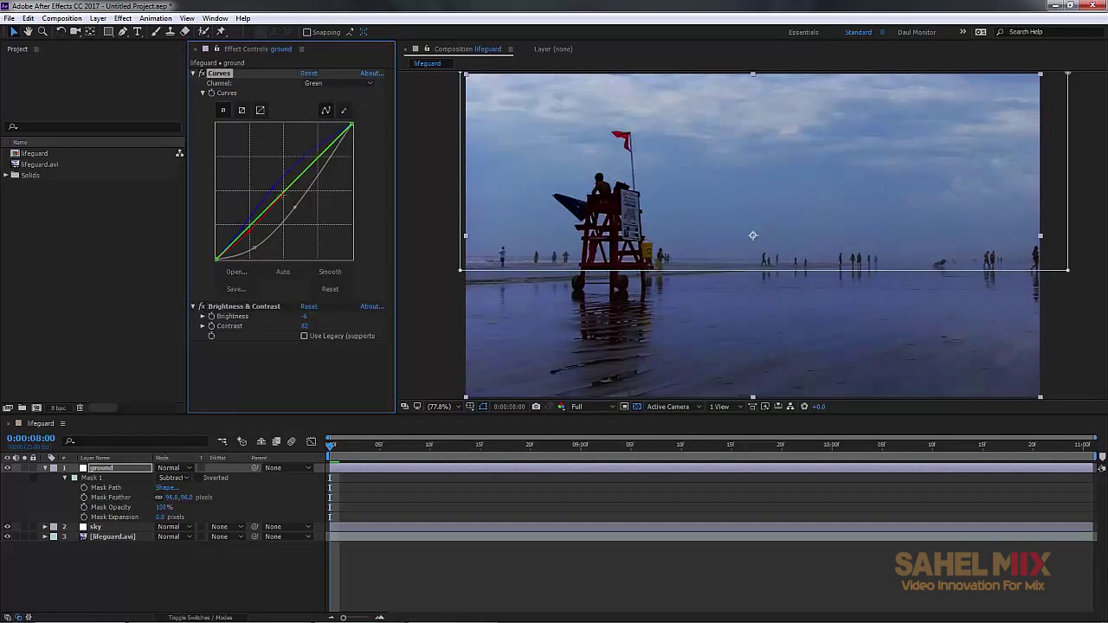
{"action": "left_click_drag", "start_coordinate": [282, 199], "coordinate": [282, 196]}
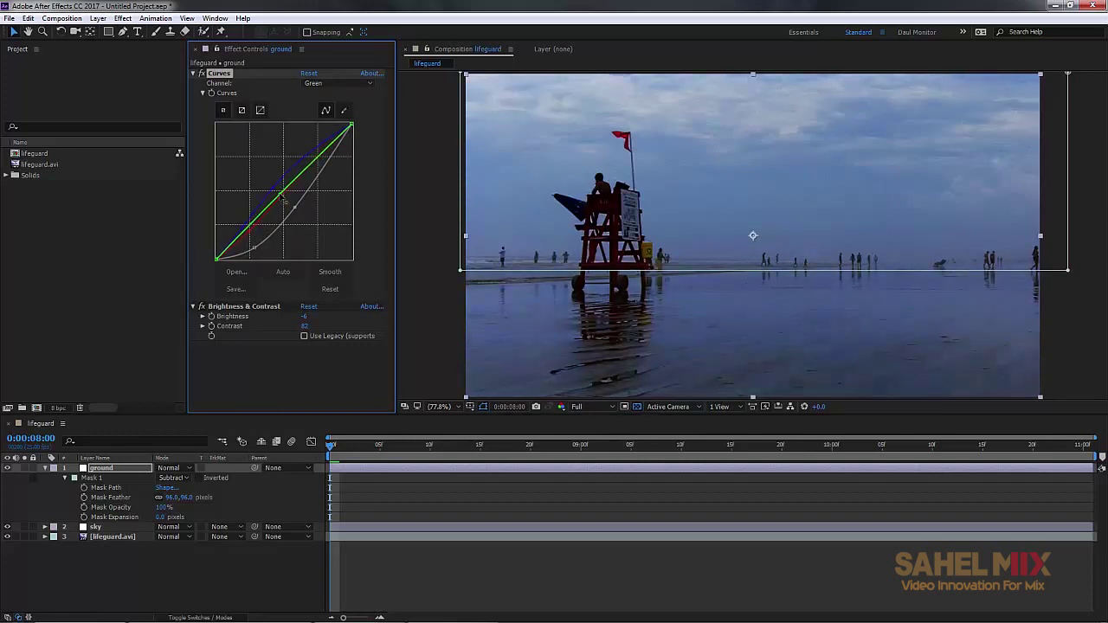
{"action": "left_click", "coordinate": [333, 84]}
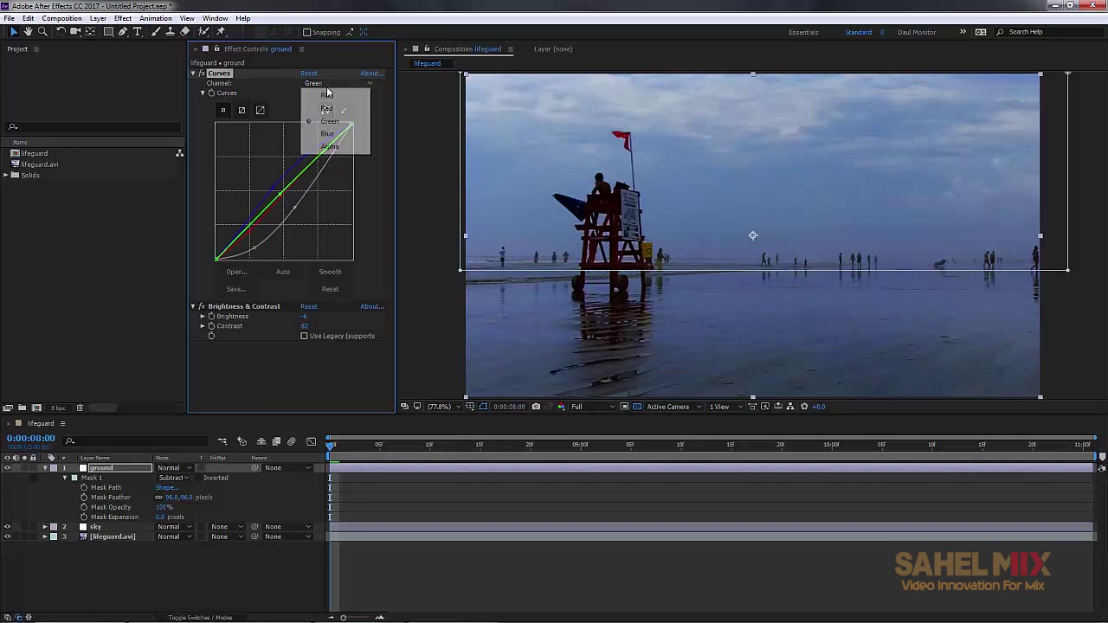
{"action": "left_click", "coordinate": [314, 131]}
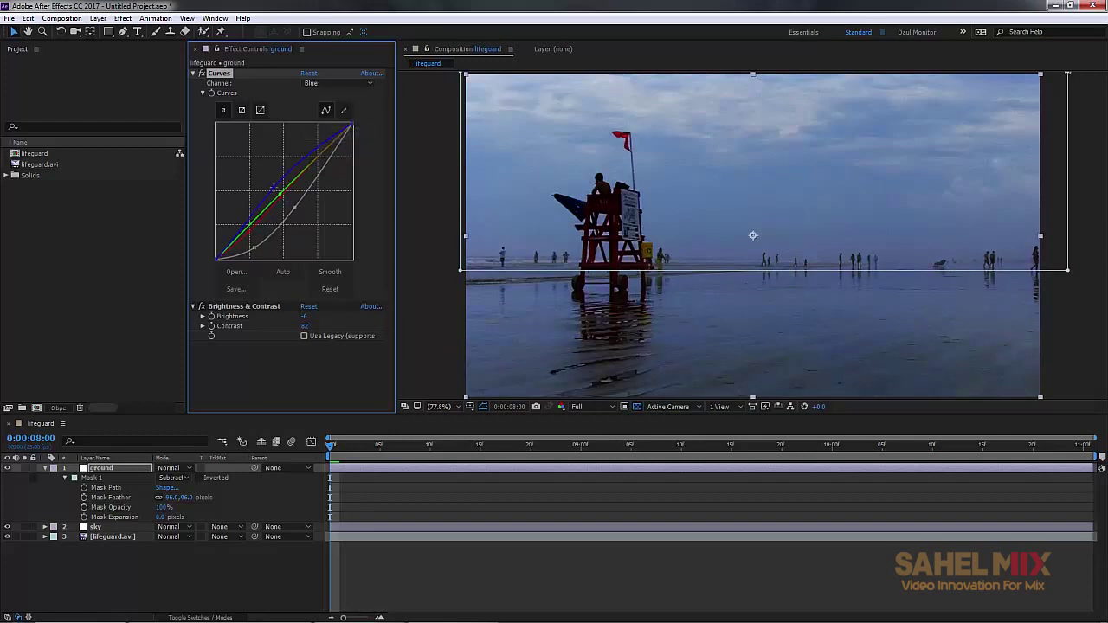
{"action": "left_click", "coordinate": [7, 469]}
{"action": "left_click", "coordinate": [7, 469]}
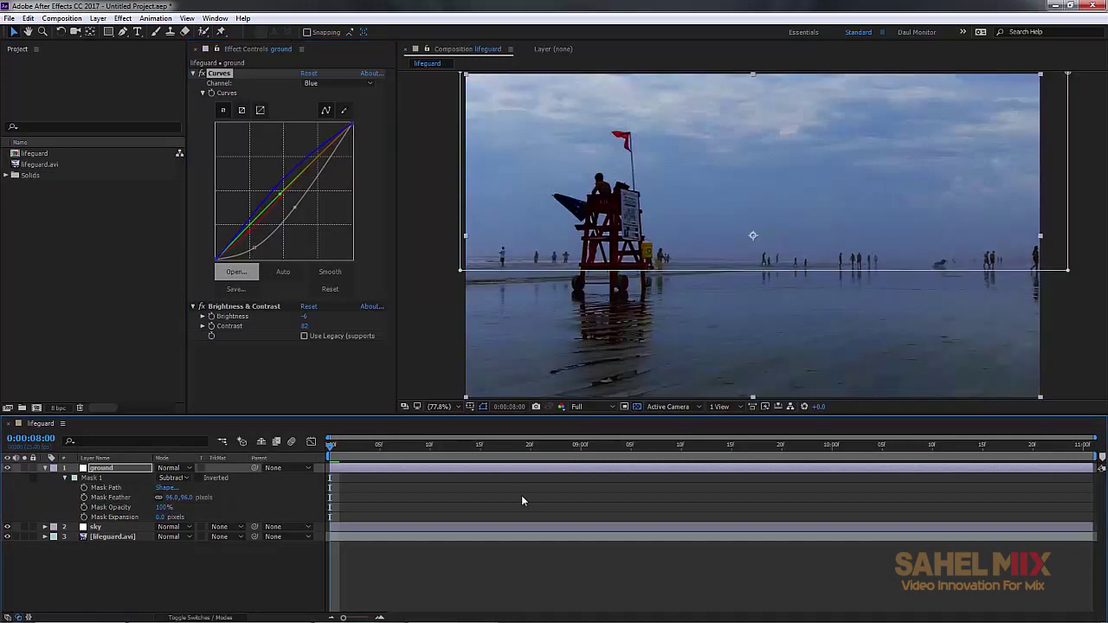
Step: Hide the mask outlines in the composition view and collapse the ground layer's properties
{"action": "left_click", "coordinate": [483, 406]}
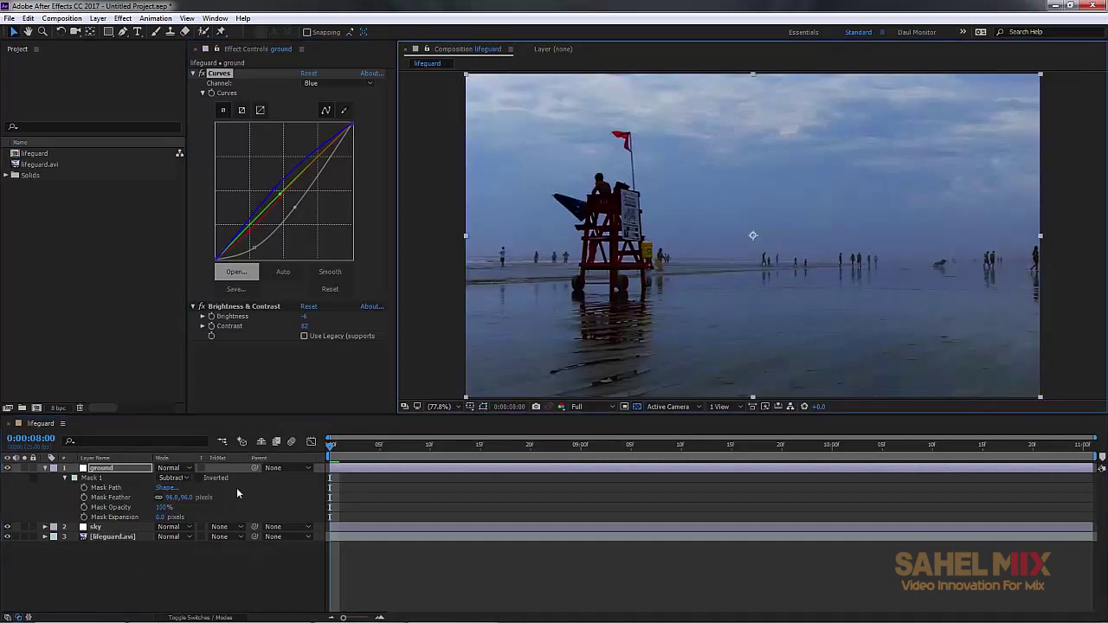
{"action": "left_click", "coordinate": [45, 469]}
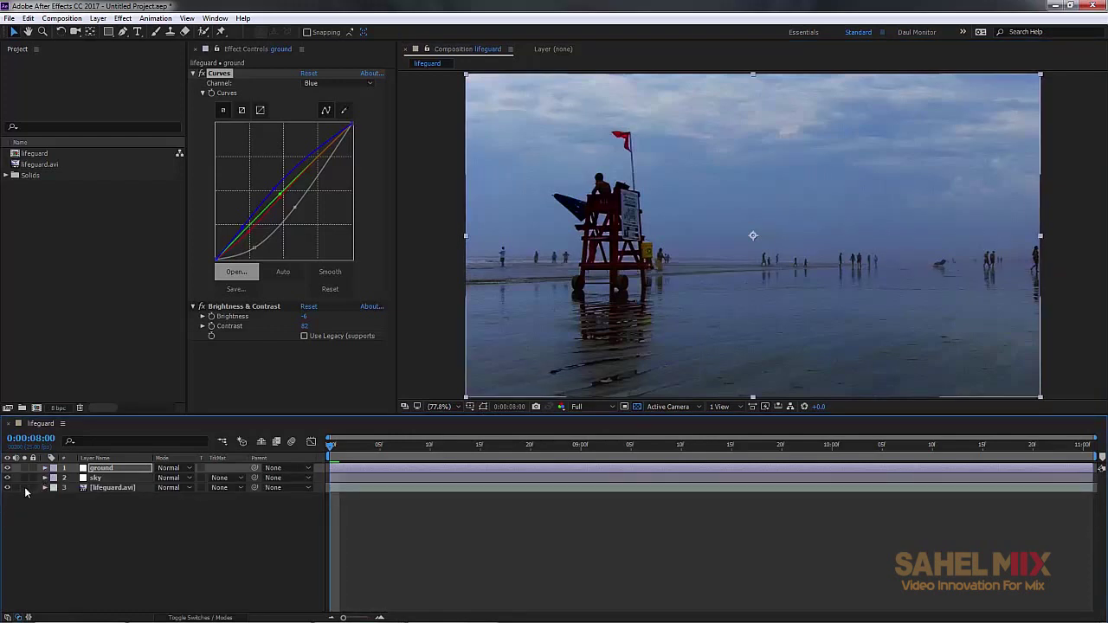
{"action": "left_click", "coordinate": [26, 490]}
{"action": "left_click", "coordinate": [25, 490]}
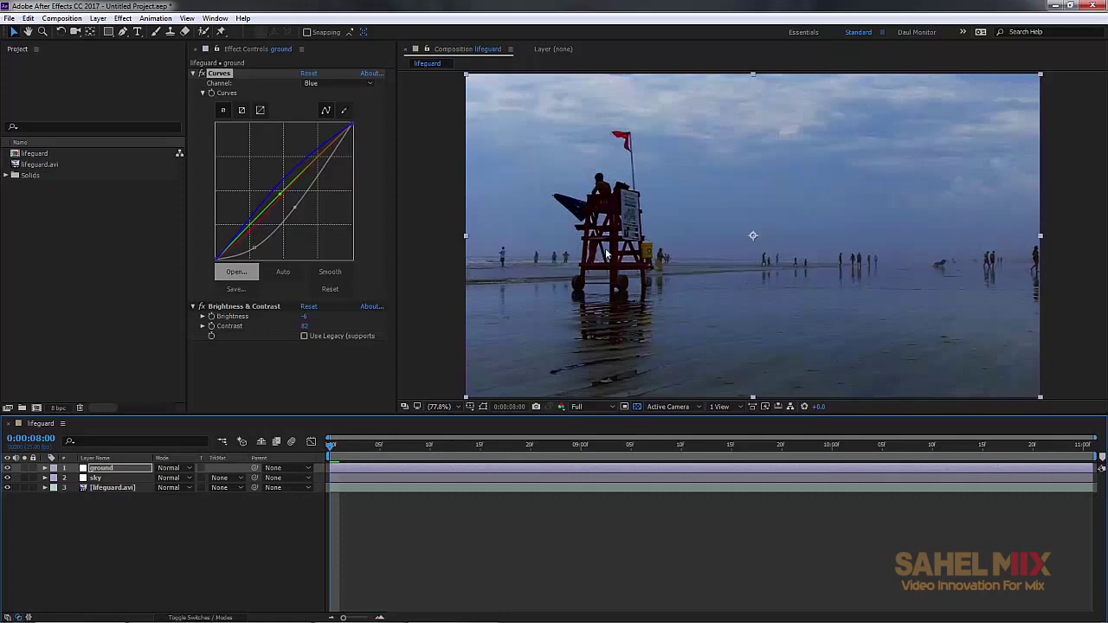
Step: Add a new adjustment layer above the ground layer and name it "Red"
{"action": "right_click", "coordinate": [237, 527]}
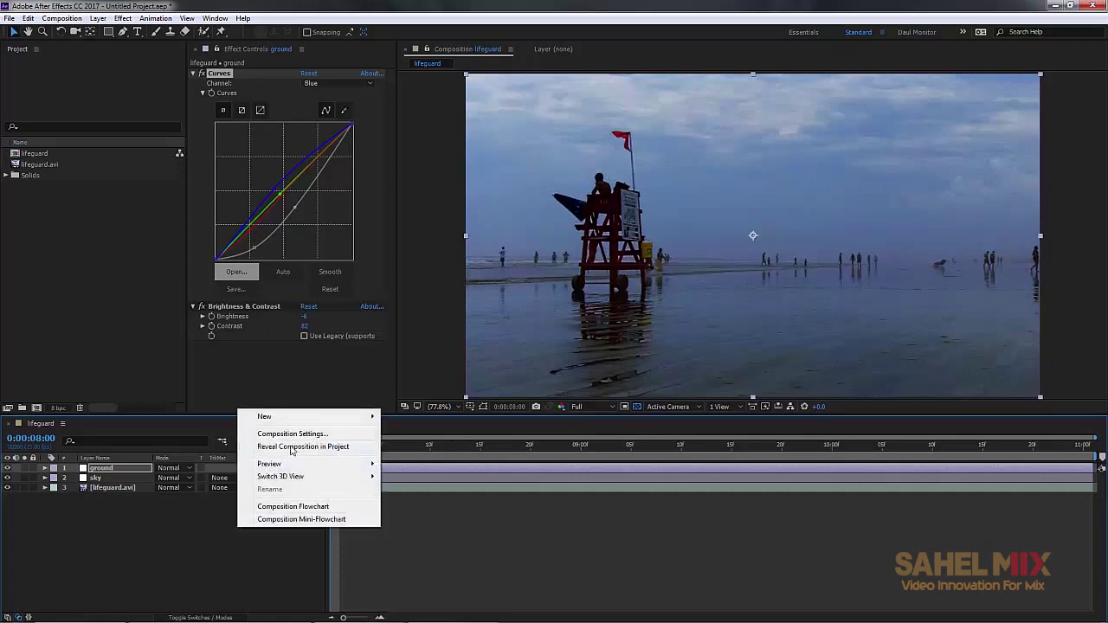
{"action": "mouse_move", "coordinate": [342, 424]}
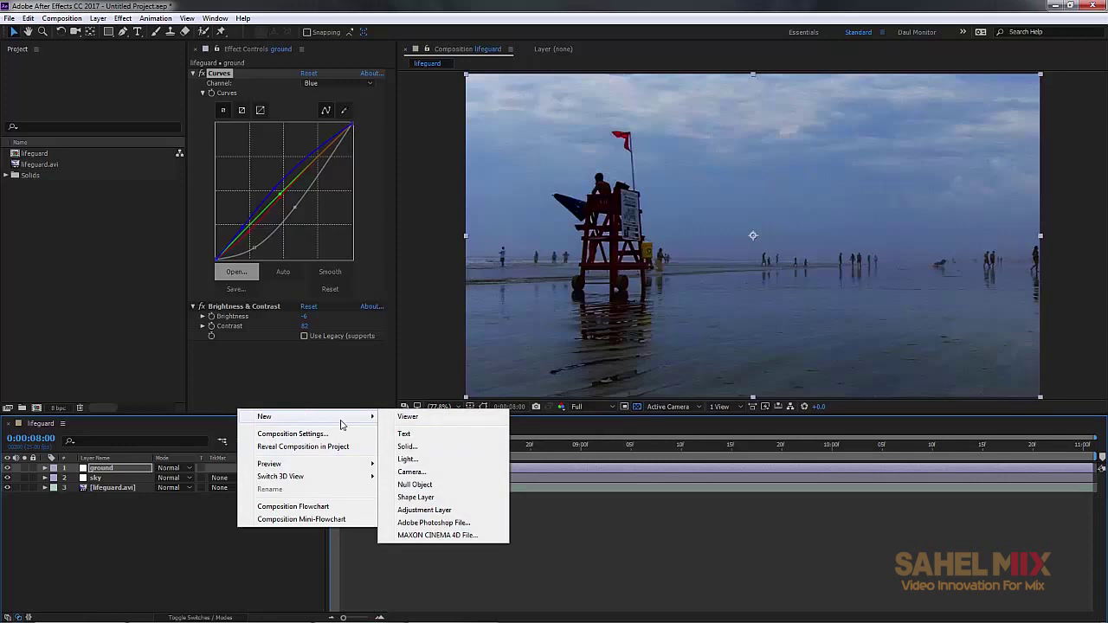
{"action": "left_click", "coordinate": [403, 511]}
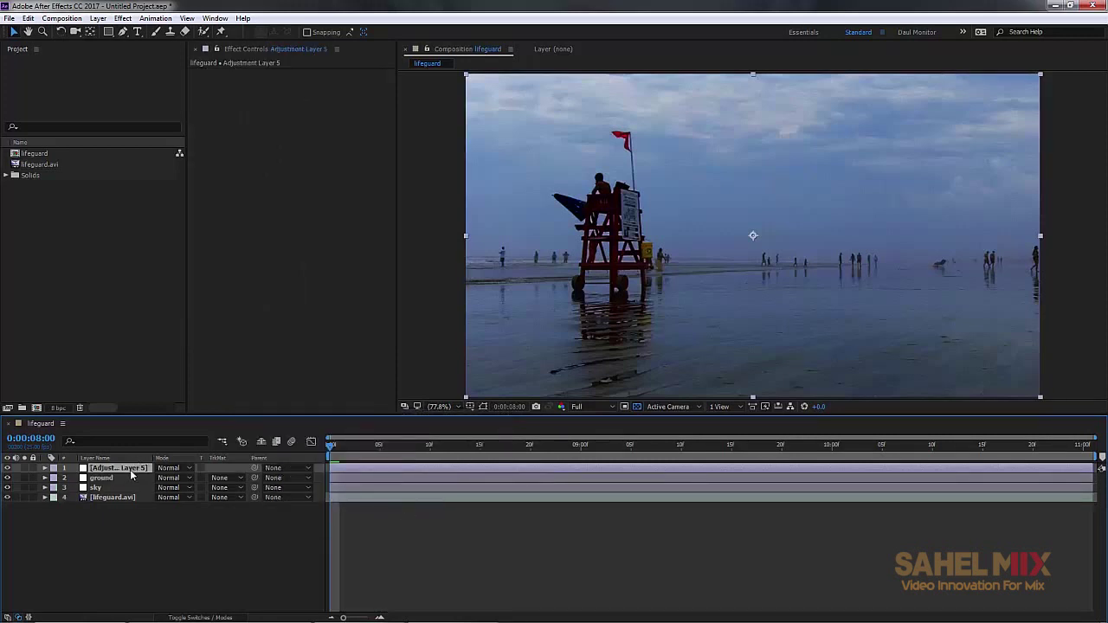
{"action": "key", "text": "Return"}
{"action": "type", "text": "Red"}
{"action": "key", "text": "Return"}
Step: Hide the ground and sky layers and apply Keylight (1.2) to the Red layer, sampling the lifeguard chair's red as Screen Colour
{"action": "left_click", "coordinate": [7, 478]}
{"action": "left_click", "coordinate": [7, 487]}
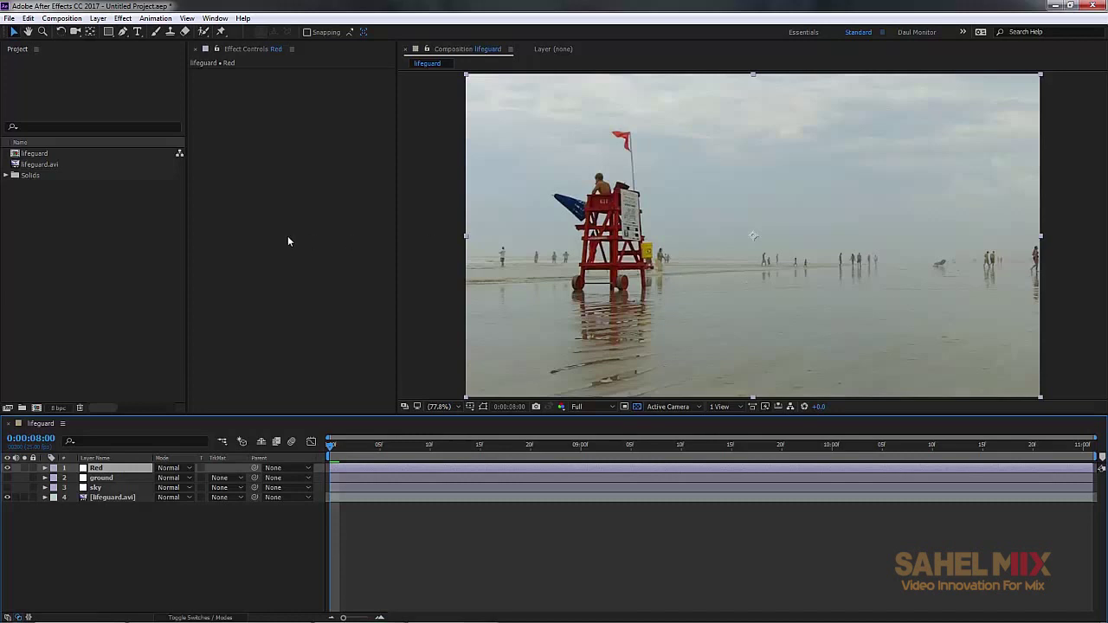
{"action": "key", "text": "ctrl+space"}
{"action": "type", "text": "k"}
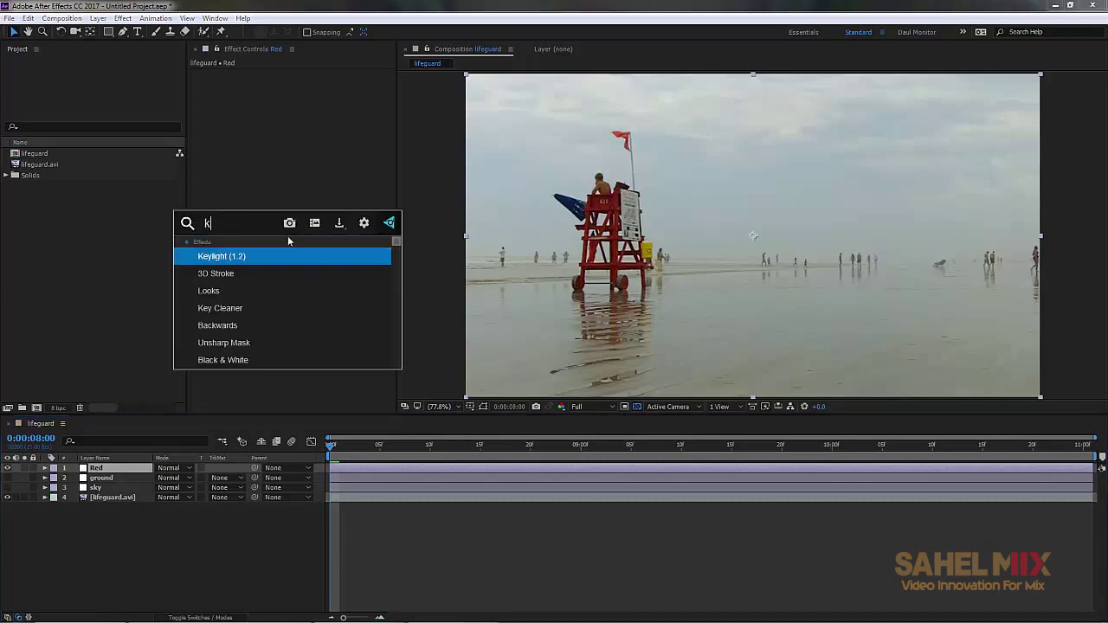
{"action": "key", "text": "Return"}
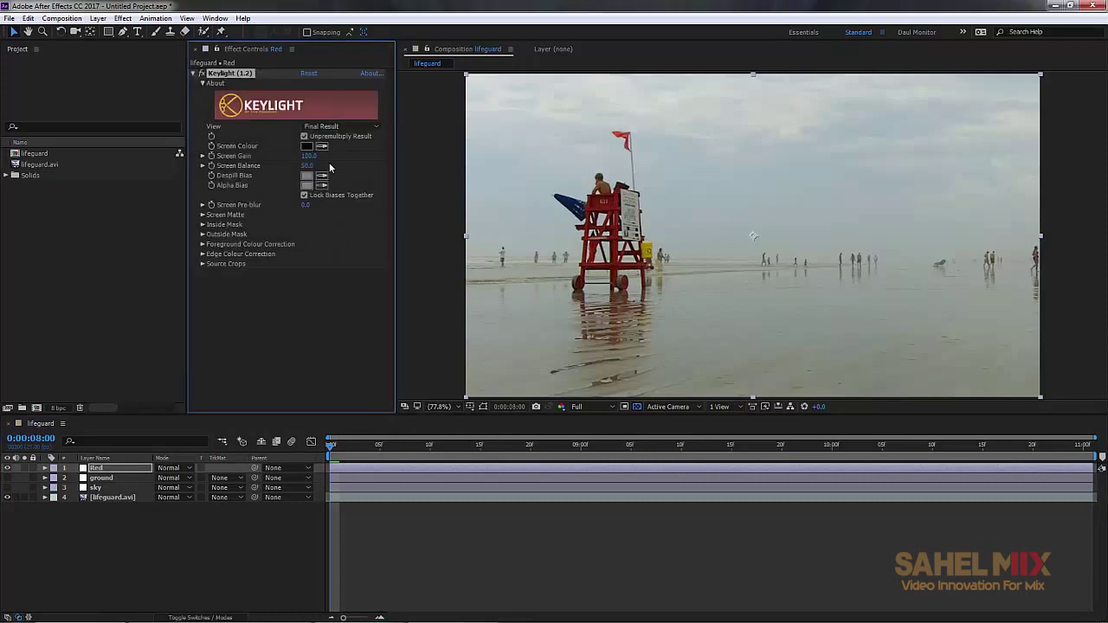
{"action": "left_click", "coordinate": [321, 145]}
{"action": "left_click", "coordinate": [616, 202]}
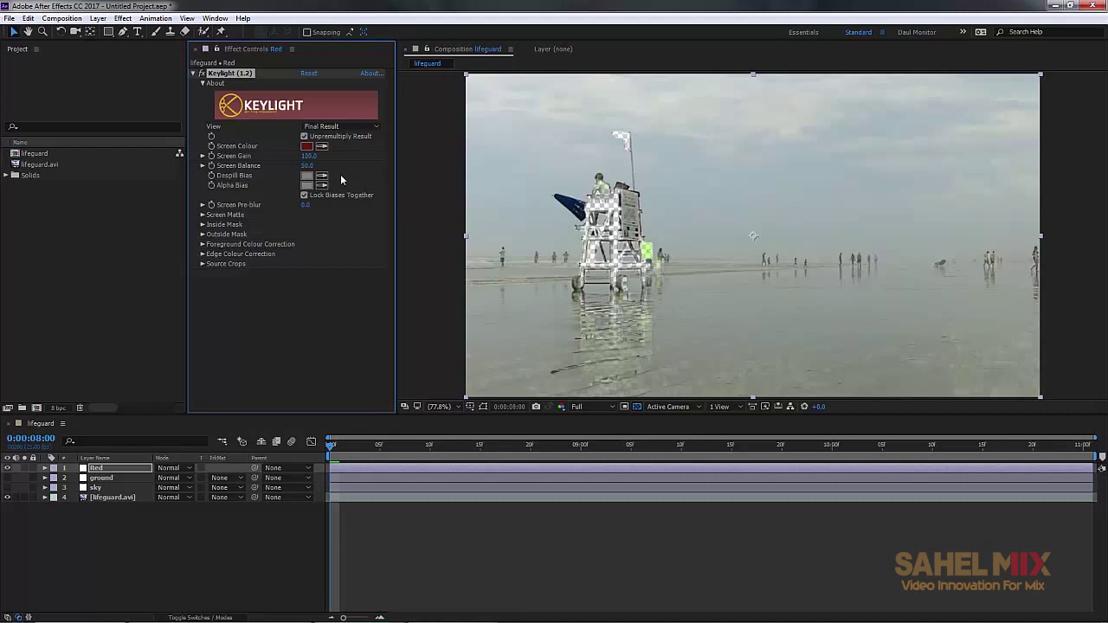
Step: Show Keylight's Screen Matte view and set Clip Black to 35 and Clip White to 88
{"action": "left_click", "coordinate": [325, 127]}
{"action": "left_click", "coordinate": [341, 189]}
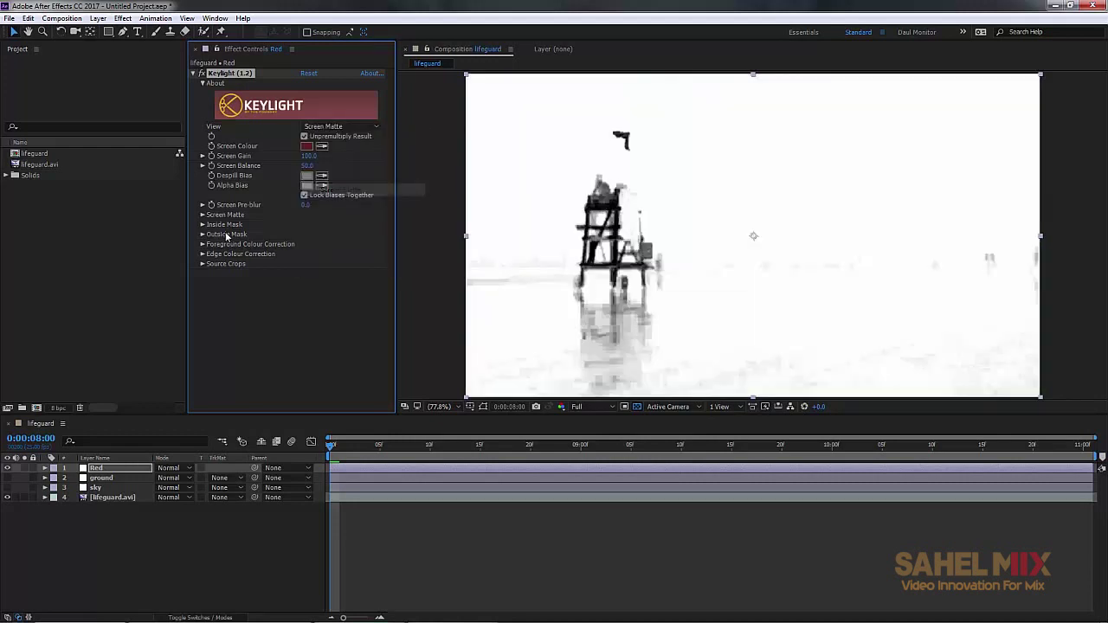
{"action": "left_click", "coordinate": [203, 214]}
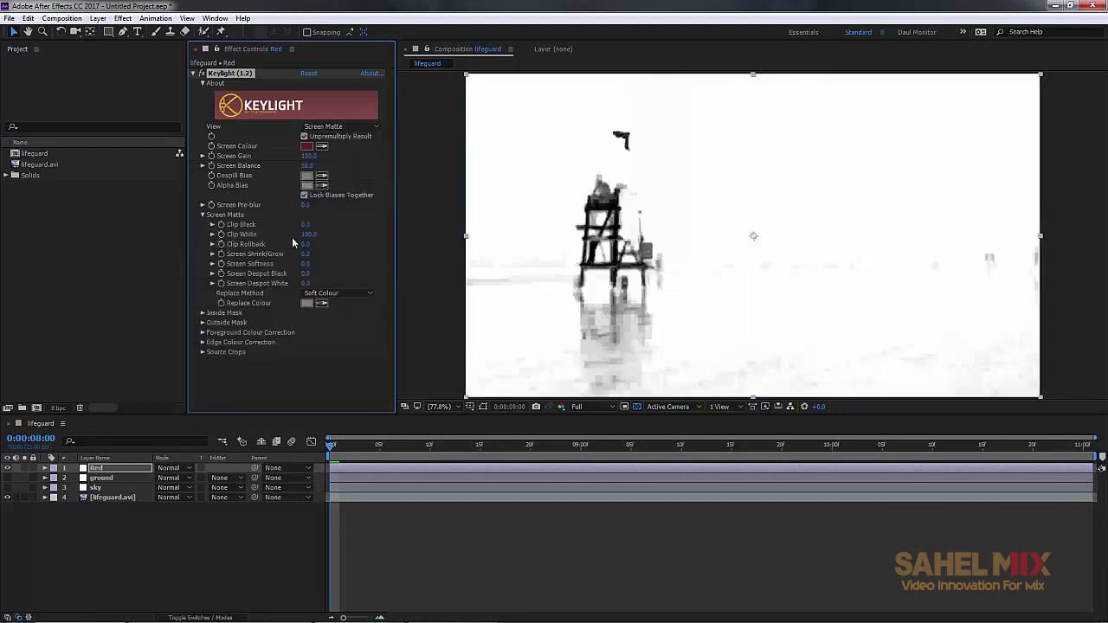
{"action": "mouse_move", "coordinate": [306, 229]}
{"action": "left_mouse_down"}
{"action": "mouse_move", "coordinate": [325, 224]}
{"action": "mouse_move", "coordinate": [309, 234]}
{"action": "left_mouse_up"}
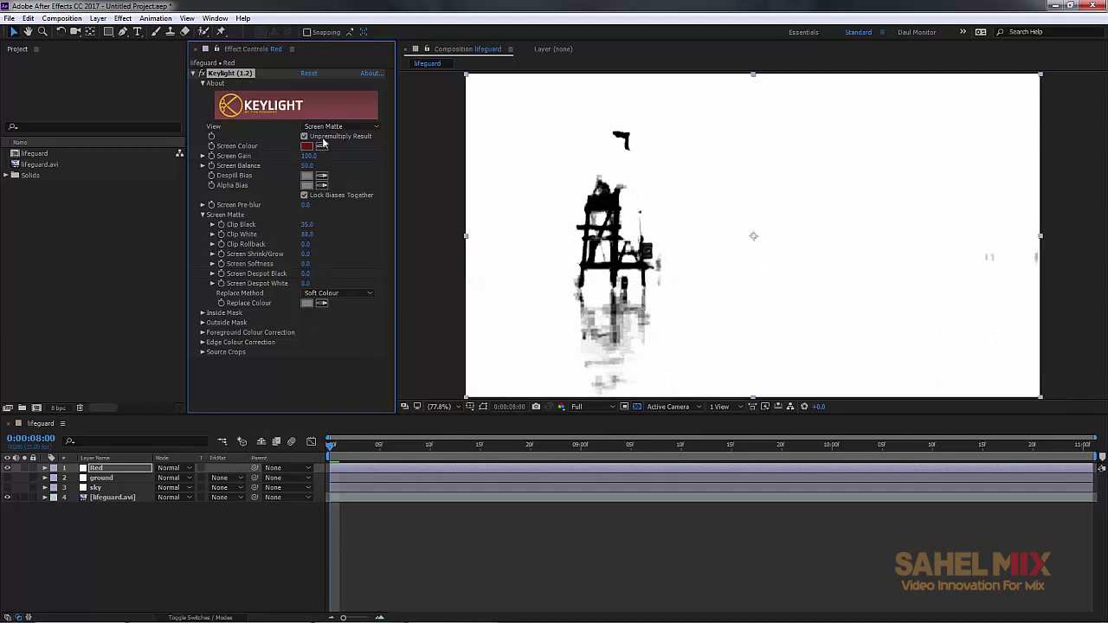
Step: Set Keylight's view to Intermediate Result and soften the matte with Screen Pre-blur 2.0 and Screen Softness 3.2
{"action": "left_click", "coordinate": [326, 127]}
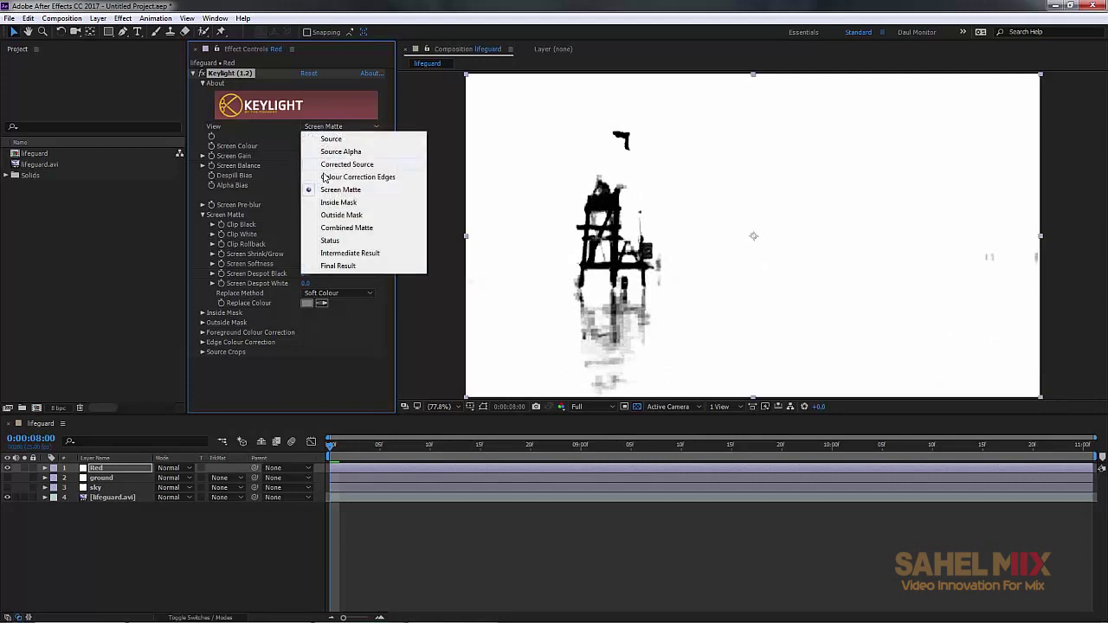
{"action": "left_click", "coordinate": [344, 254]}
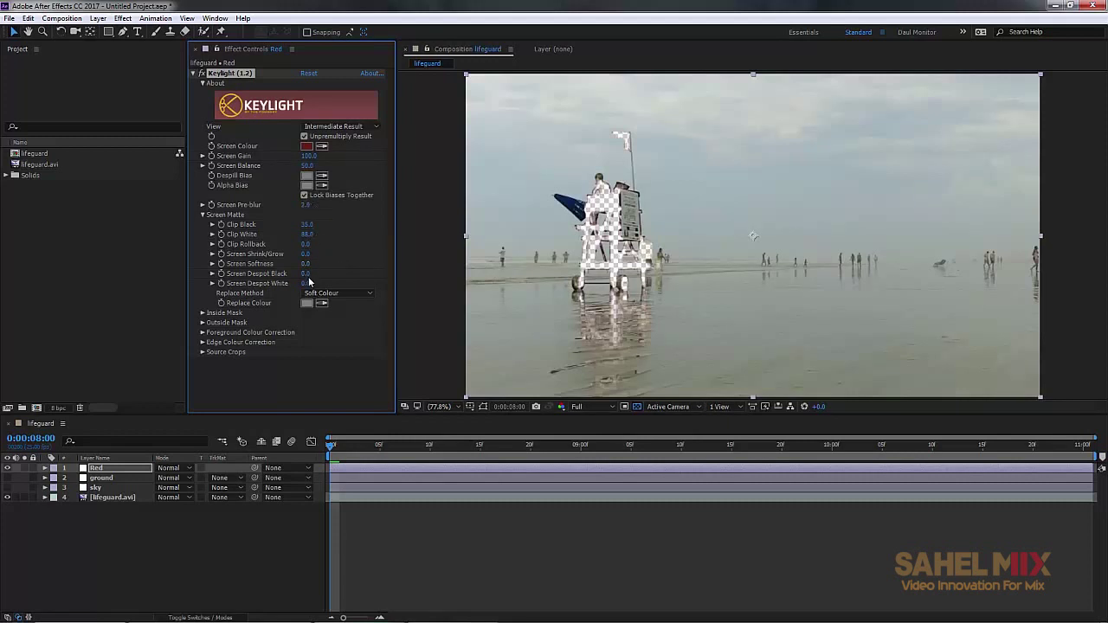
{"action": "left_click_drag", "start_coordinate": [305, 268], "coordinate": [319, 264]}
Step: Apply the Invert effect to the Red layer with its Channel set to Alpha, and collapse both effects' settings
{"action": "key", "text": "ctrl+space"}
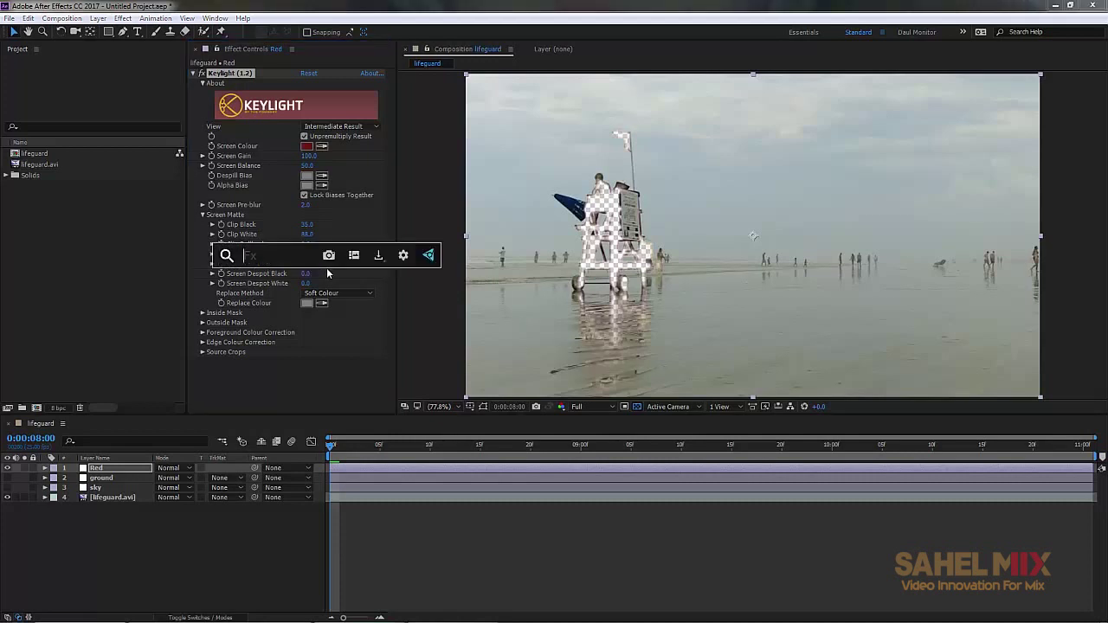
{"action": "type", "text": "inv"}
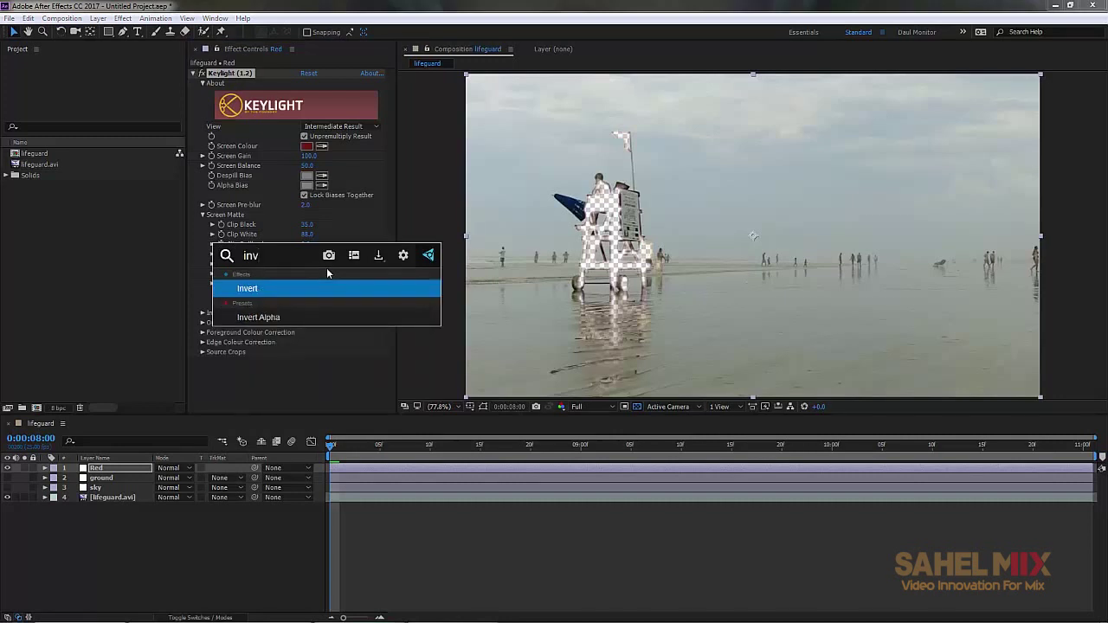
{"action": "key", "text": "Return"}
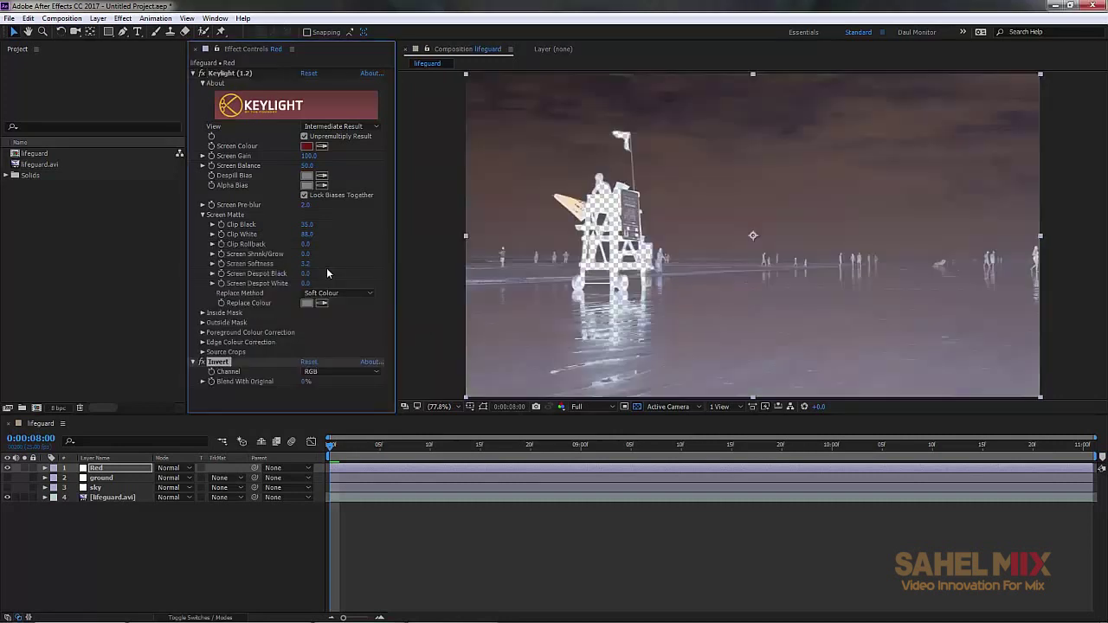
{"action": "left_click", "coordinate": [325, 371]}
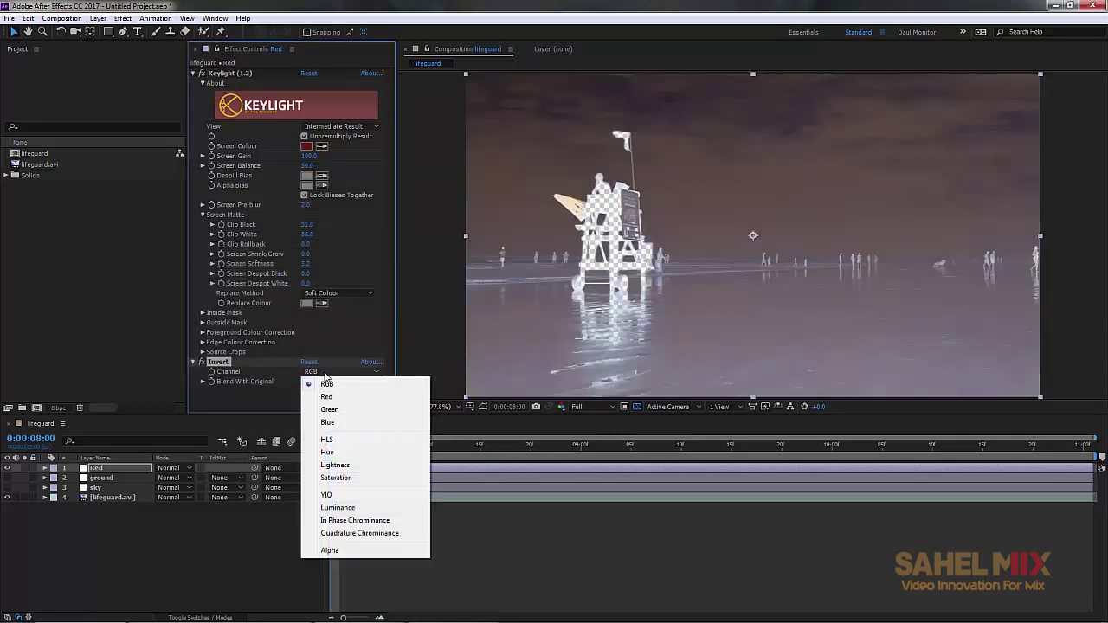
{"action": "left_click", "coordinate": [329, 551]}
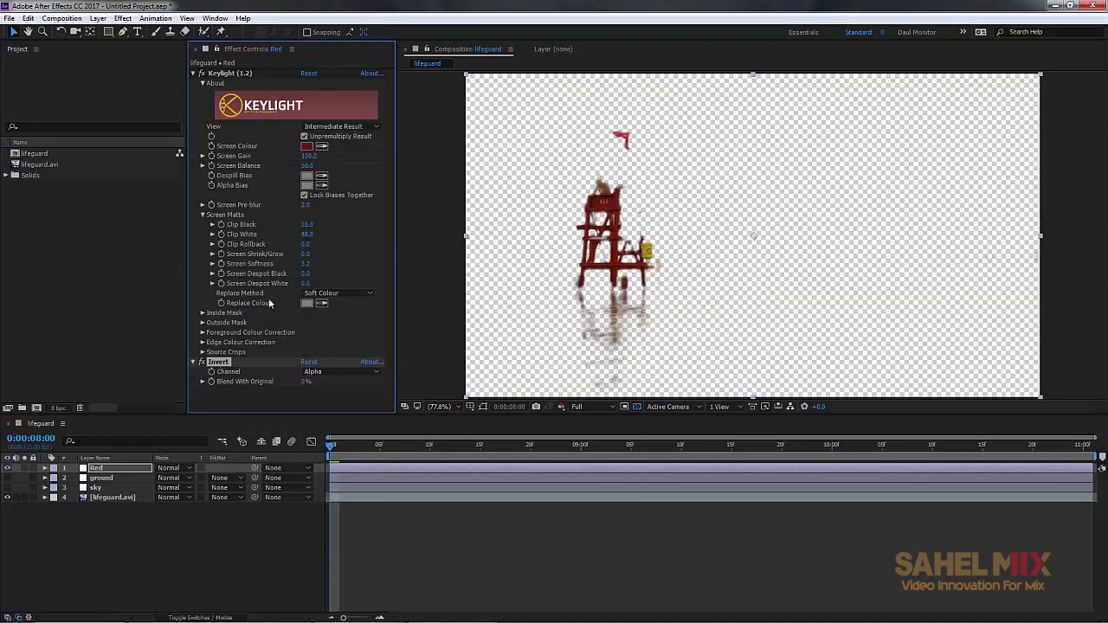
{"action": "left_click", "coordinate": [194, 74]}
{"action": "left_click", "coordinate": [194, 84]}
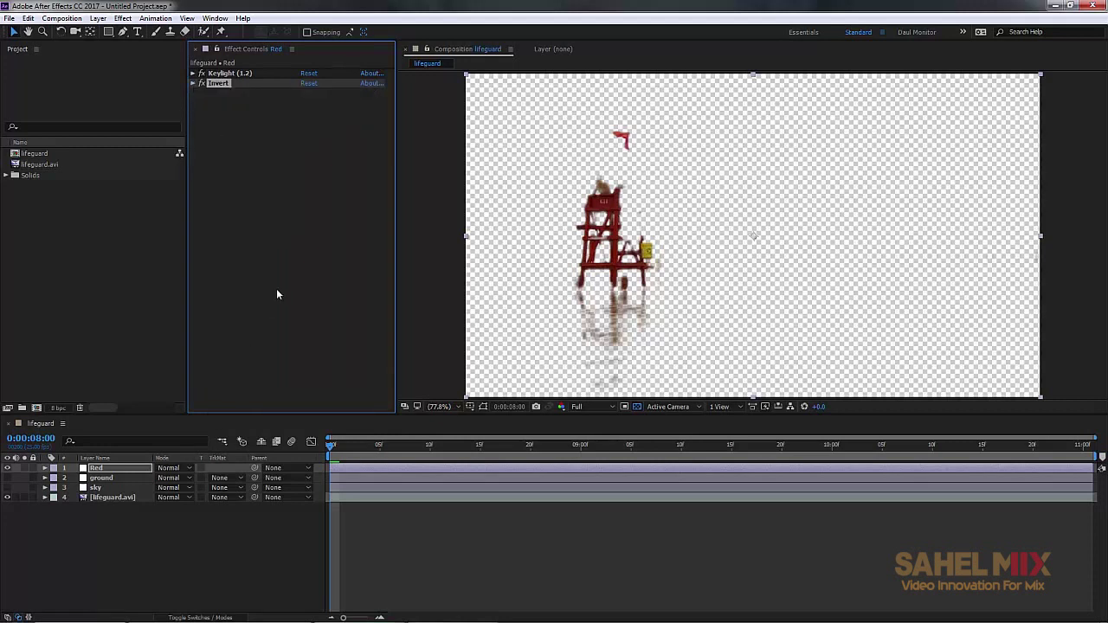
Step: Apply the Solid Composite effect to the Red layer and set its color to black (000000)
{"action": "key", "text": "ctrl+space"}
{"action": "type", "text": "soli"}
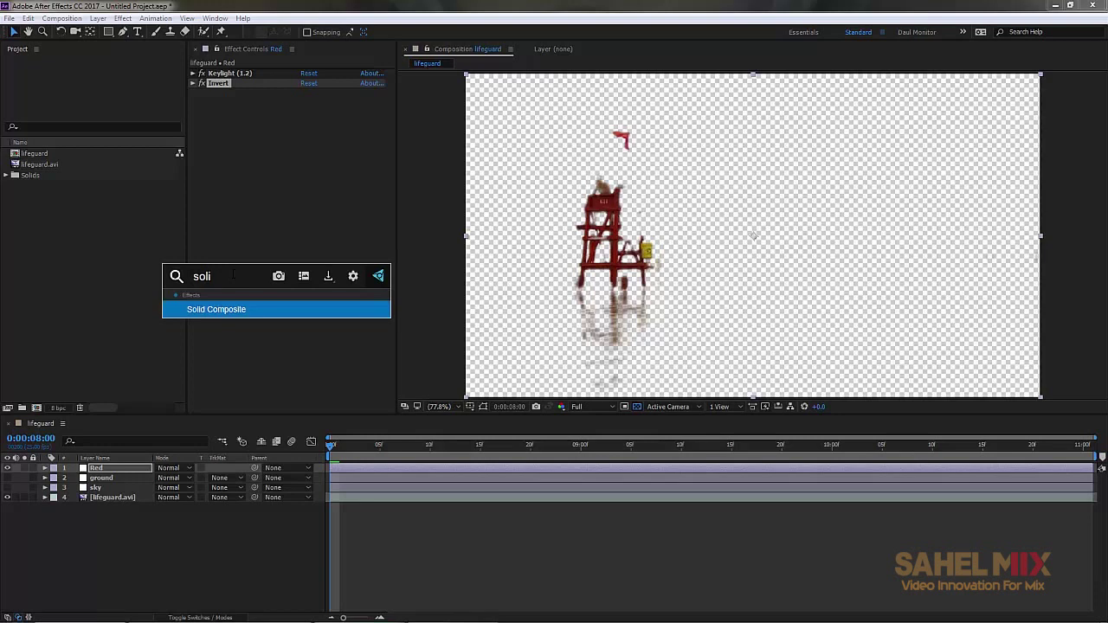
{"action": "key", "text": "Return"}
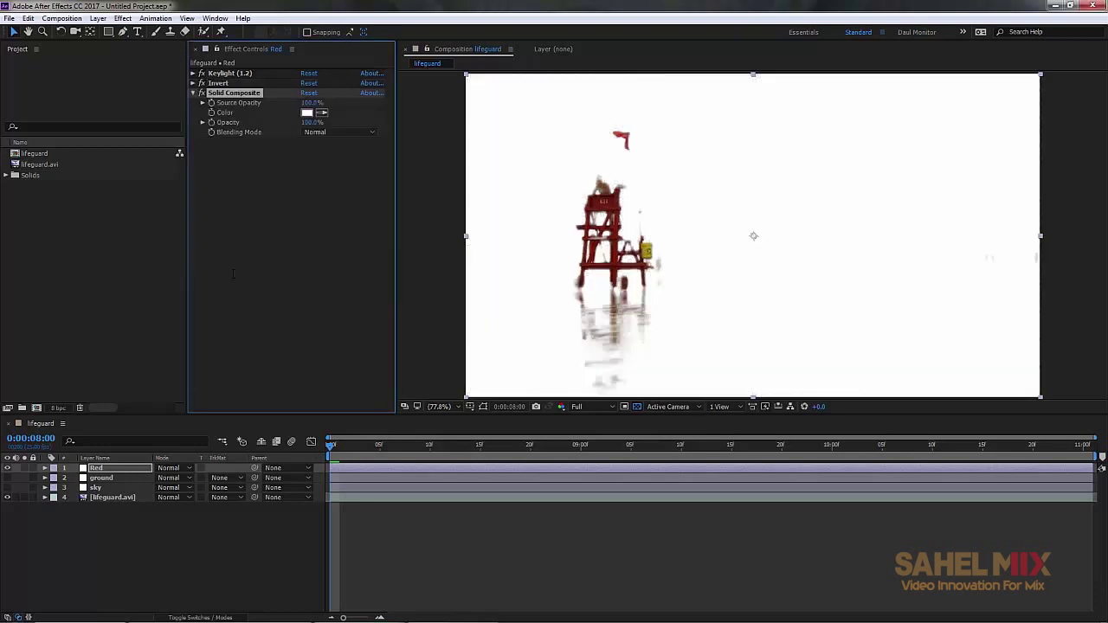
{"action": "left_click", "coordinate": [307, 112]}
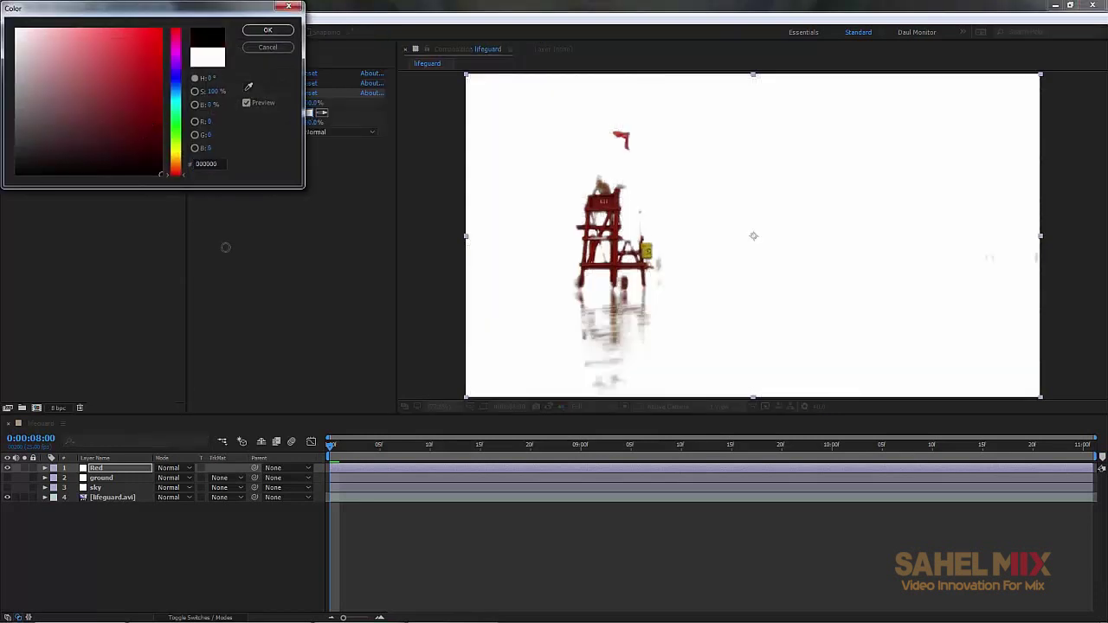
{"action": "left_click", "coordinate": [268, 30]}
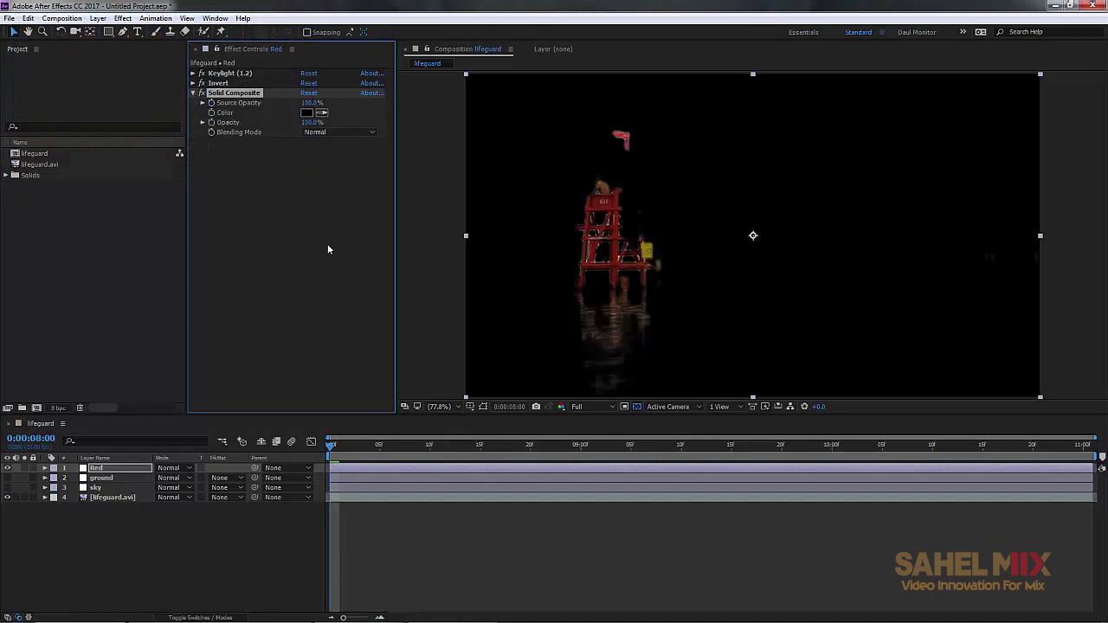
Step: Set the Red layer's blending mode to Screen and make the ground and sky layers visible
{"action": "left_click", "coordinate": [170, 469]}
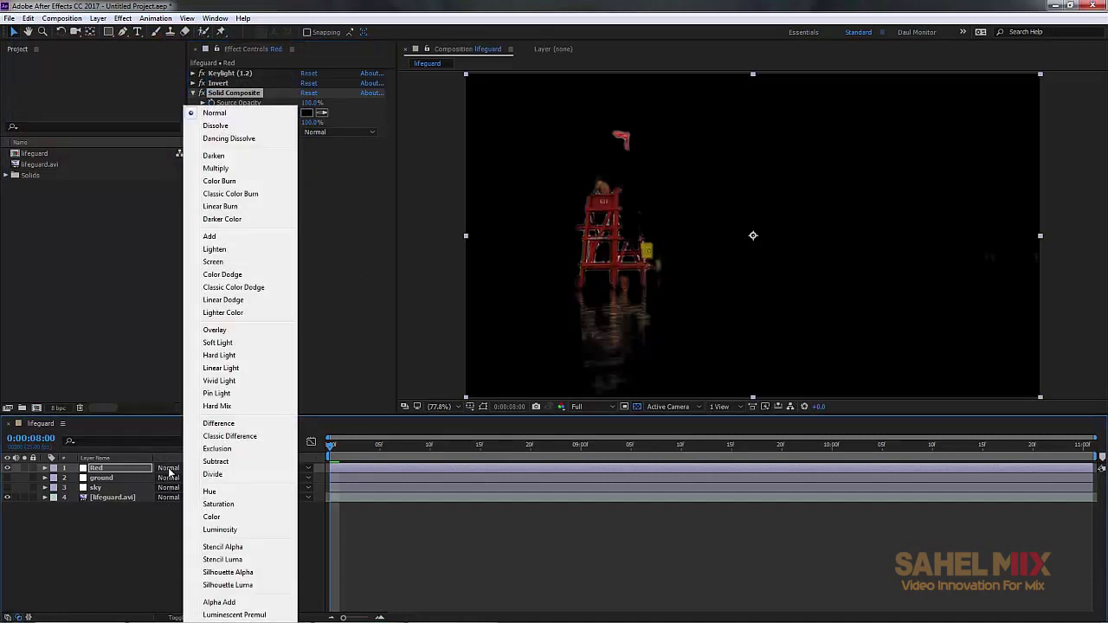
{"action": "left_click", "coordinate": [224, 261]}
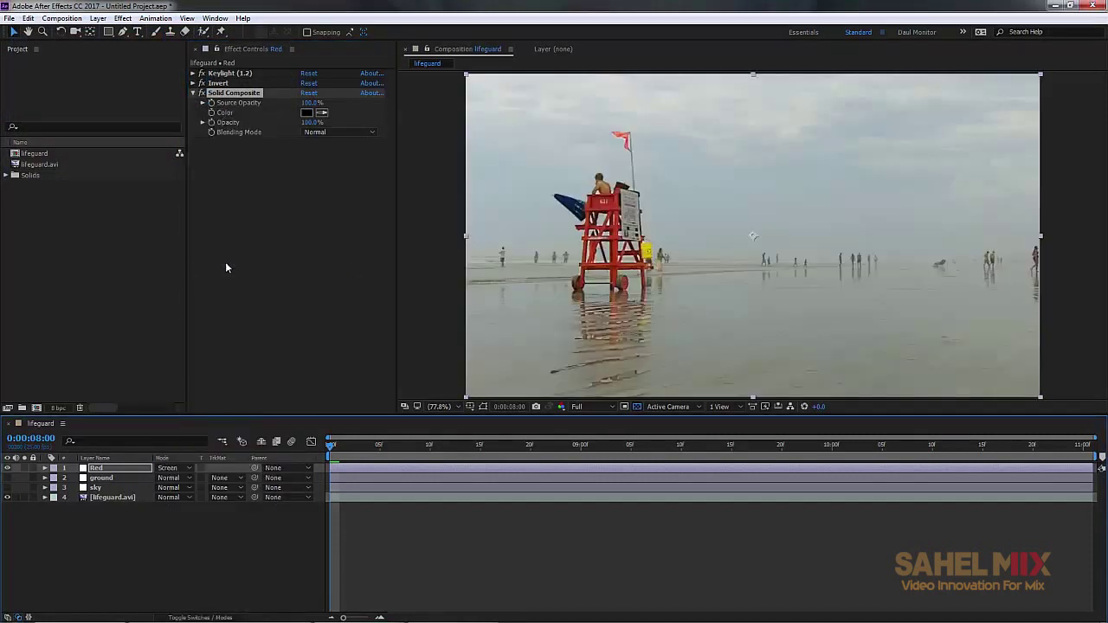
{"action": "left_click", "coordinate": [7, 477]}
{"action": "left_click", "coordinate": [7, 488]}
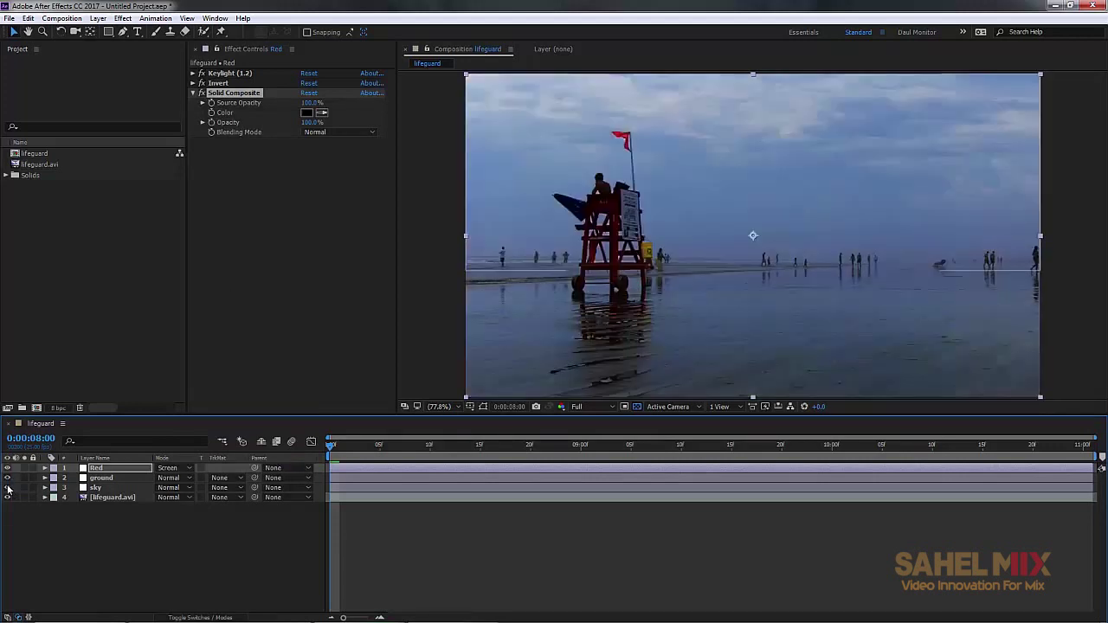
Step: Collapse the Red layer's Solid Composite settings and move the sky layer above the Red layer in the stack
{"action": "left_click", "coordinate": [96, 468]}
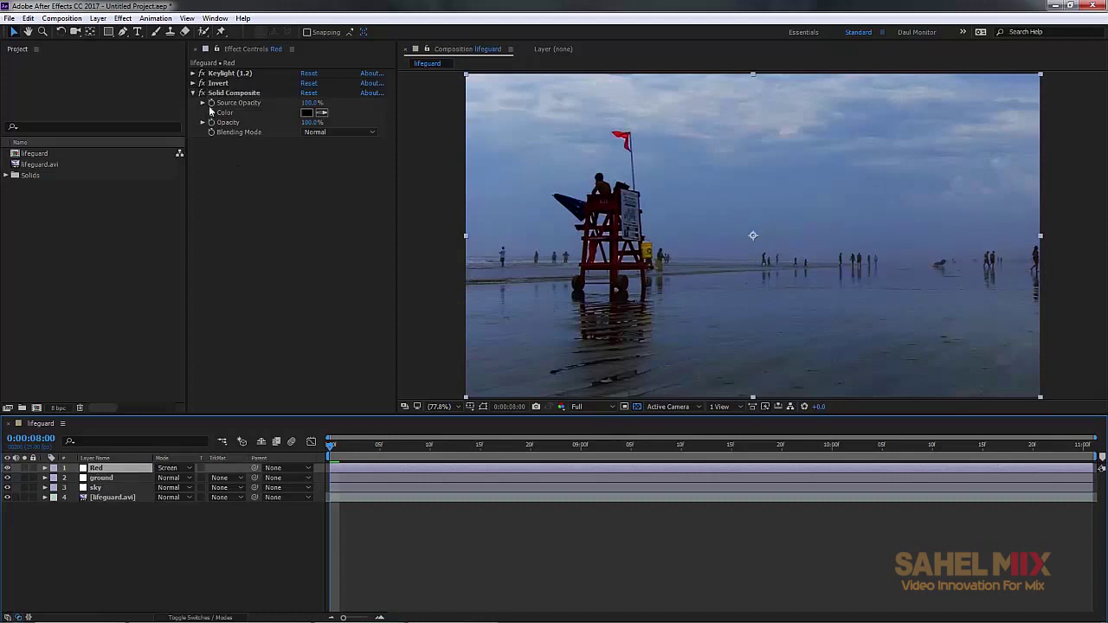
{"action": "left_click", "coordinate": [193, 93]}
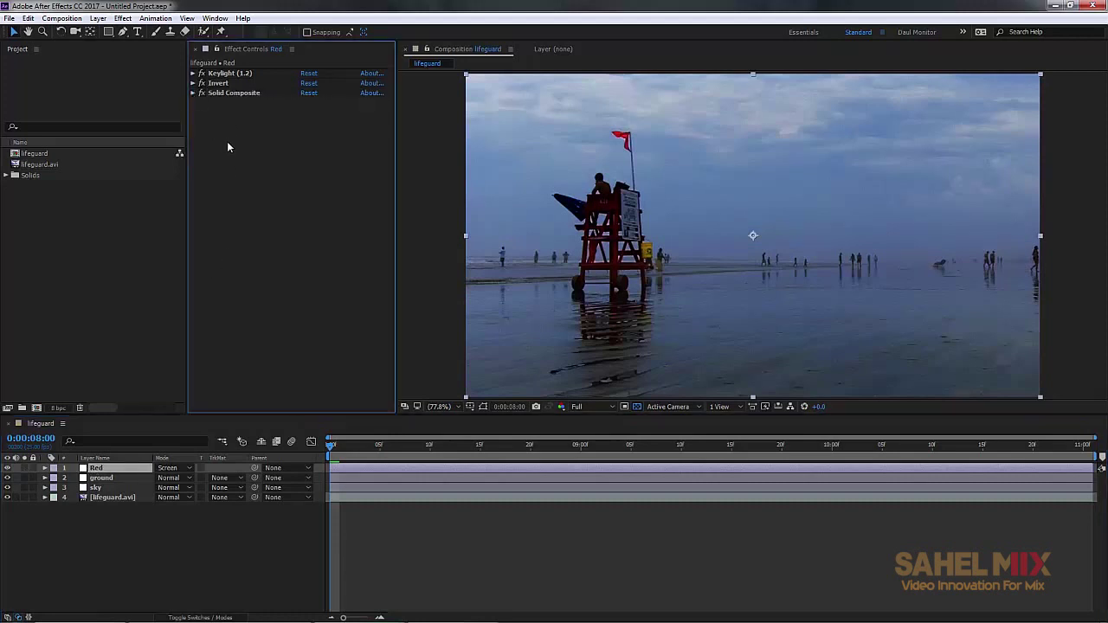
{"action": "left_click", "coordinate": [123, 490]}
{"action": "left_click_drag", "start_coordinate": [123, 490], "coordinate": [123, 470]}
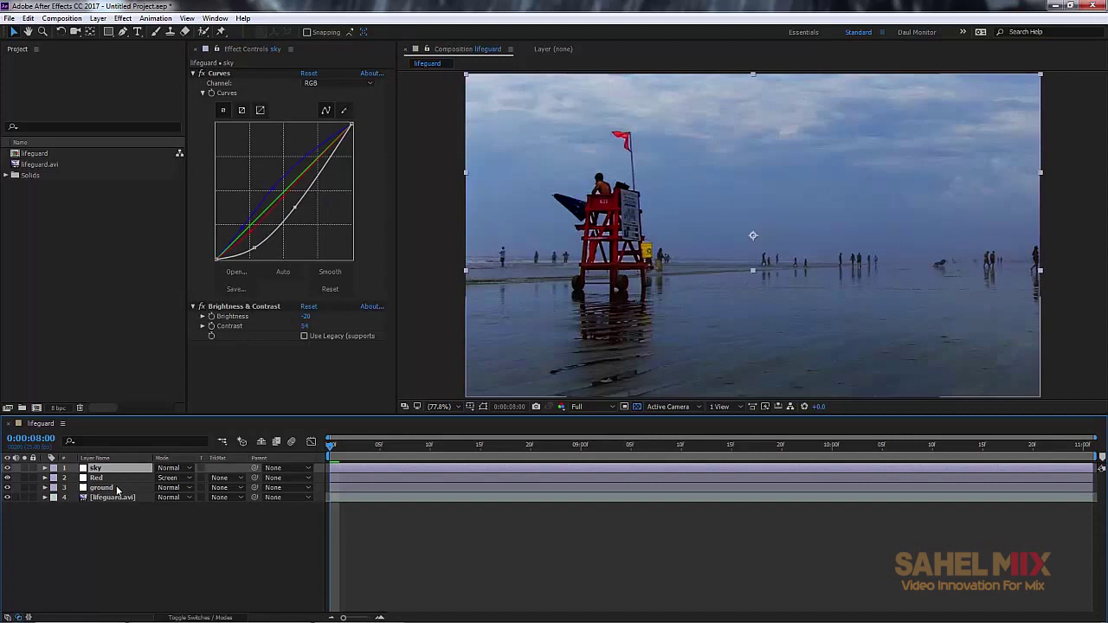
Step: Apply the Curves effect to the Red layer and pull the midpoint of its RGB curve slightly down
{"action": "left_click", "coordinate": [117, 490]}
{"action": "left_click", "coordinate": [112, 475]}
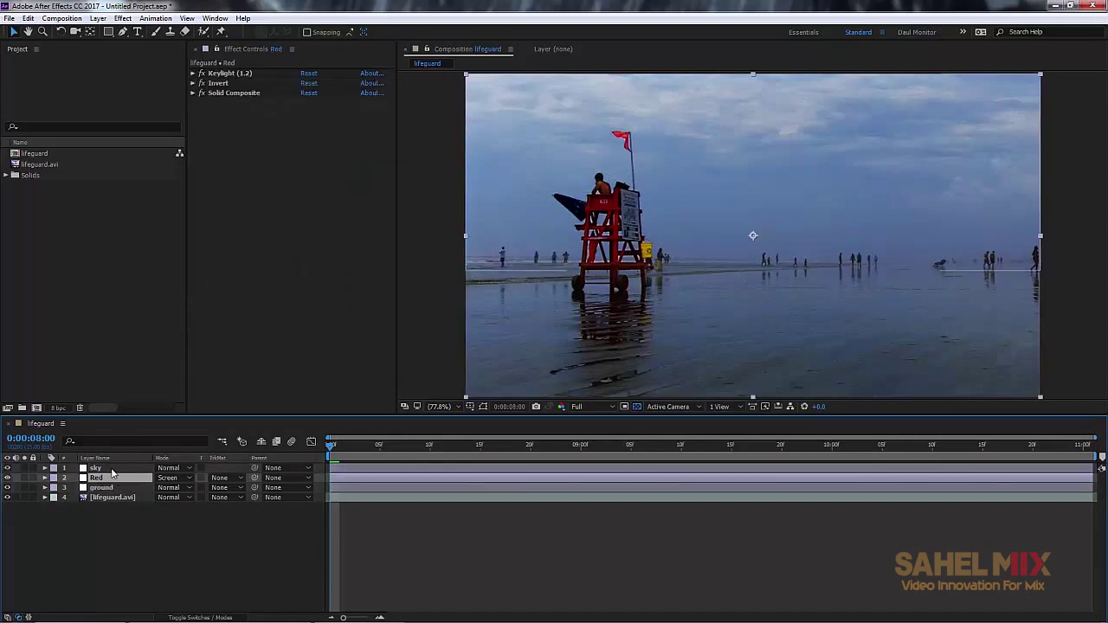
{"action": "key", "text": "ctrl+space"}
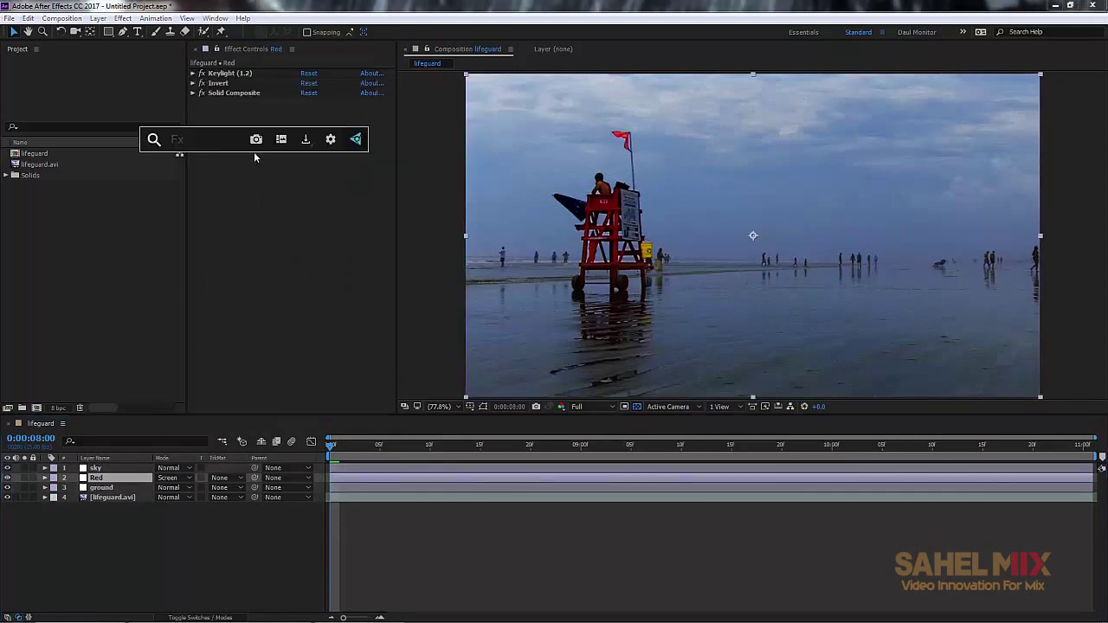
{"action": "type", "text": "c"}
{"action": "key", "text": "Return"}
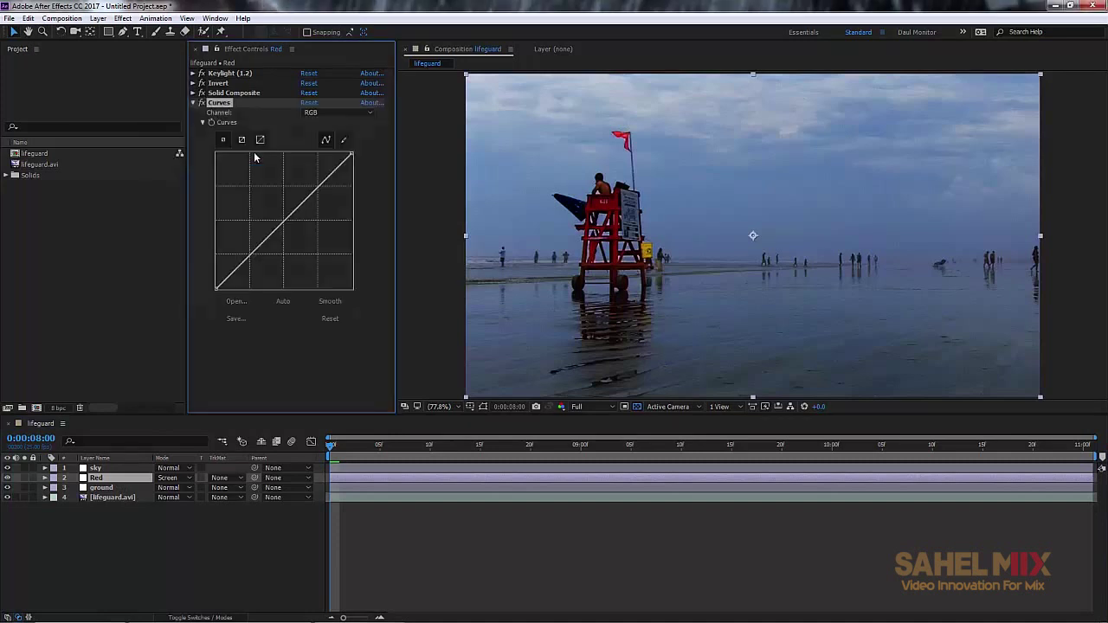
{"action": "mouse_move", "coordinate": [283, 220]}
{"action": "left_mouse_down"}
{"action": "mouse_move", "coordinate": [274, 207]}
{"action": "mouse_move", "coordinate": [284, 225]}
{"action": "left_mouse_up"}
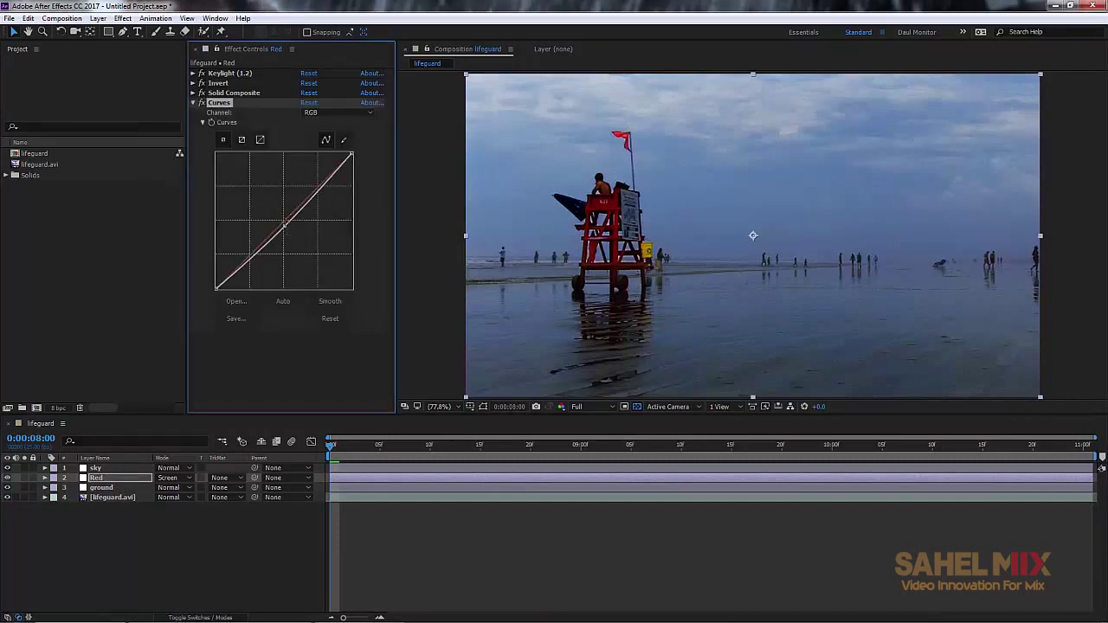
Step: Lower the RGB curve's midpoint a little further on the Red layer and add a shadow point near the first quarter of the curve
{"action": "left_click", "coordinate": [314, 114]}
{"action": "left_click", "coordinate": [310, 161]}
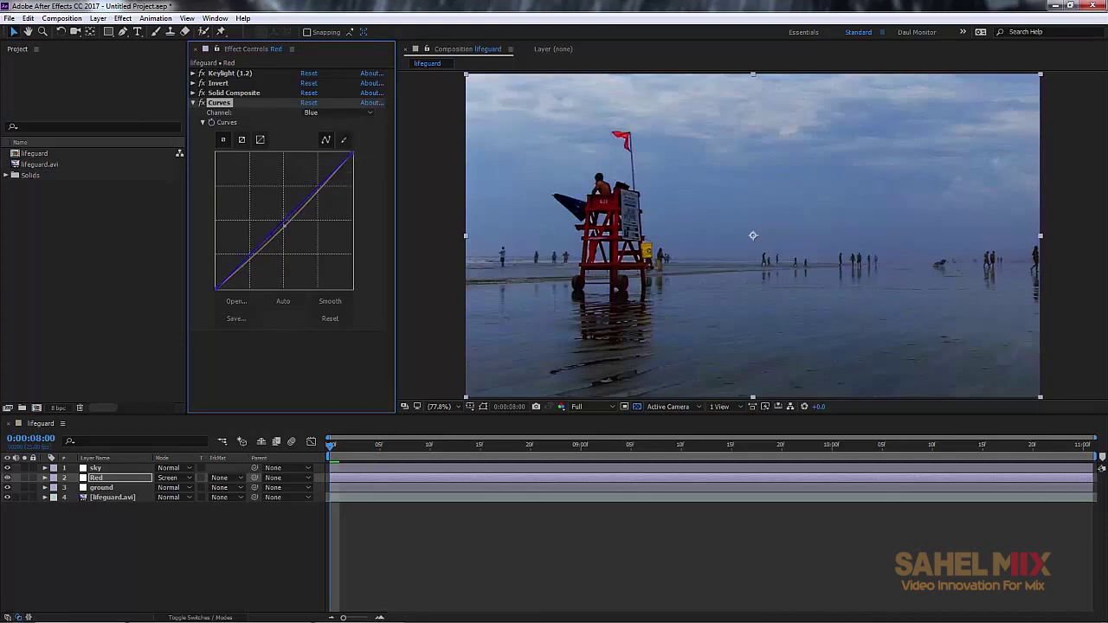
{"action": "left_click", "coordinate": [313, 113]}
{"action": "left_click", "coordinate": [313, 124]}
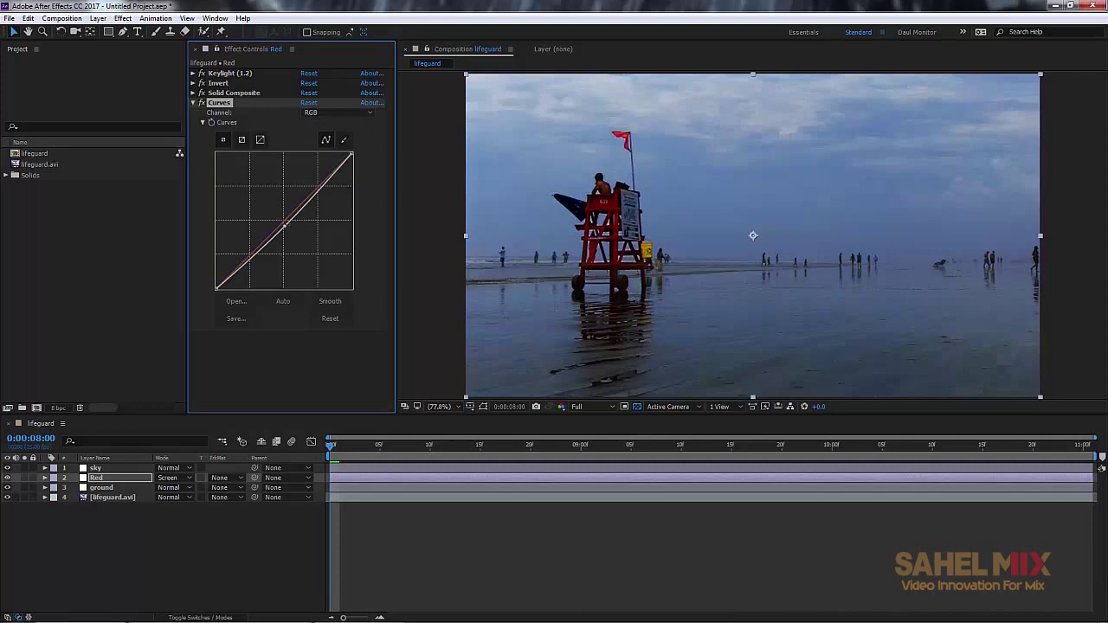
{"action": "left_click_drag", "start_coordinate": [284, 225], "coordinate": [286, 227]}
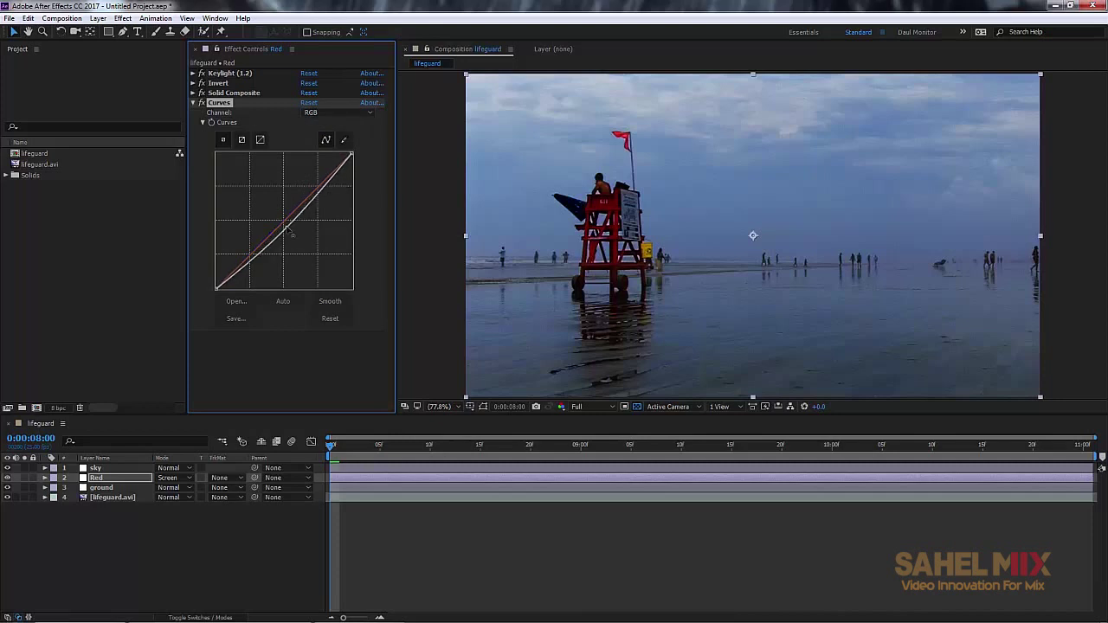
{"action": "left_click", "coordinate": [248, 258]}
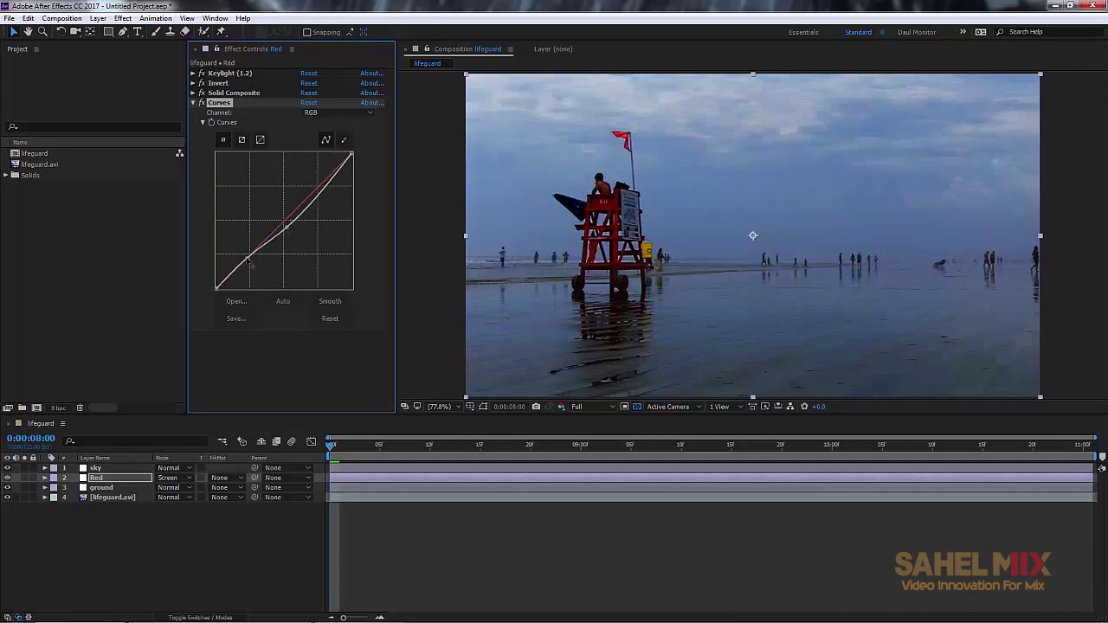
Step: Switch the Red layer's Curves to the Green channel and pull its midtones slightly down
{"action": "left_click", "coordinate": [311, 114]}
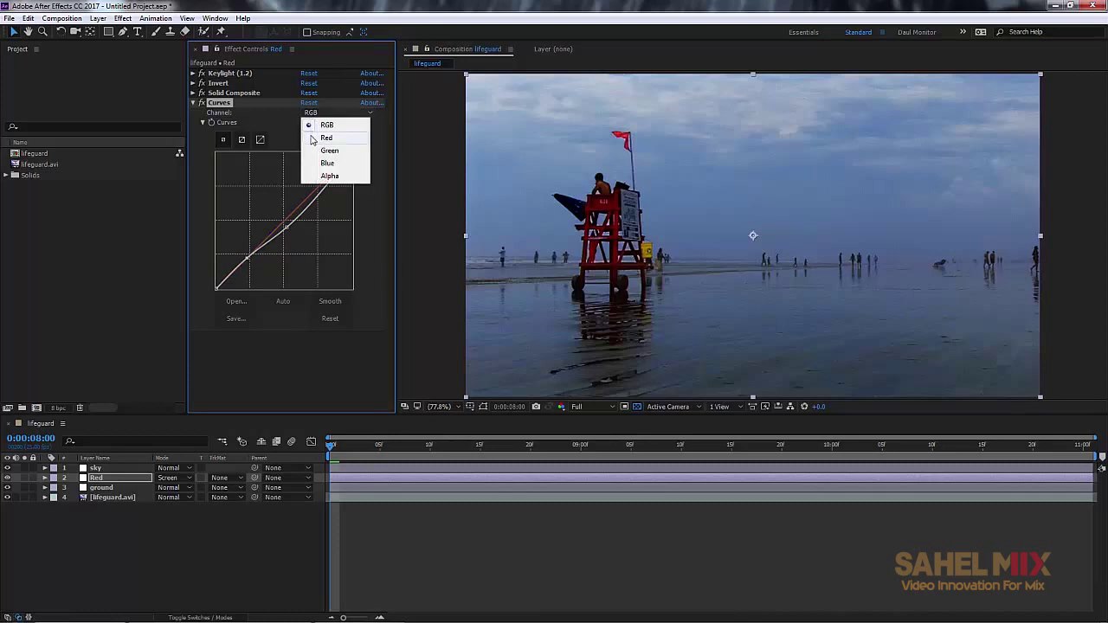
{"action": "left_click", "coordinate": [328, 151]}
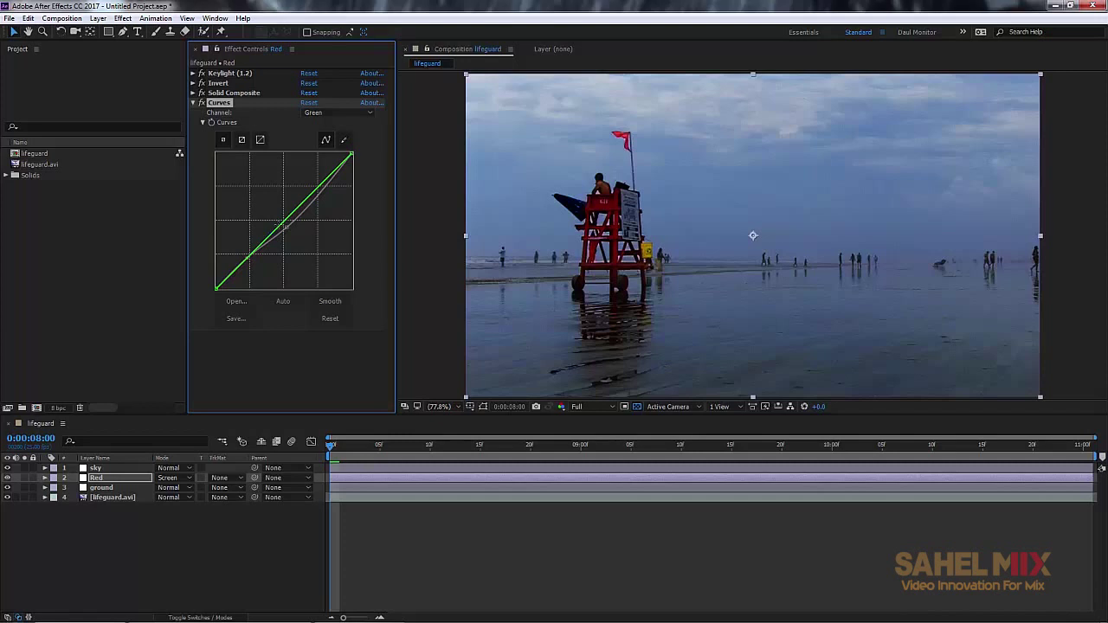
{"action": "left_click_drag", "start_coordinate": [284, 227], "coordinate": [284, 235]}
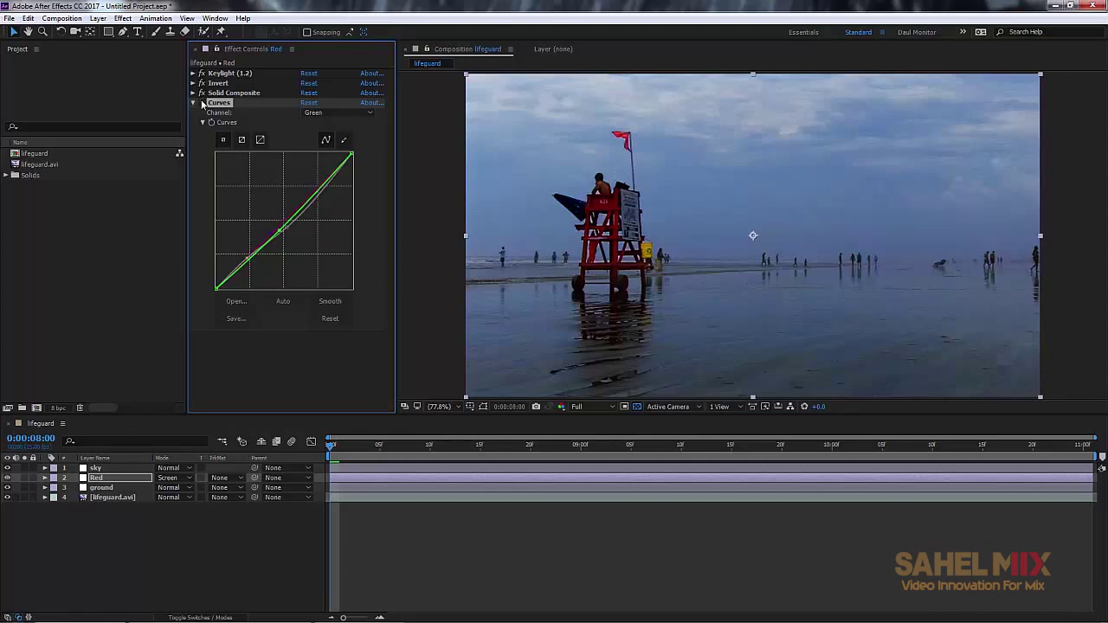
Step: Toggle the Red layer's visibility off and on to compare the chair with and without the correction
{"action": "left_click", "coordinate": [7, 478]}
{"action": "left_click", "coordinate": [7, 477]}
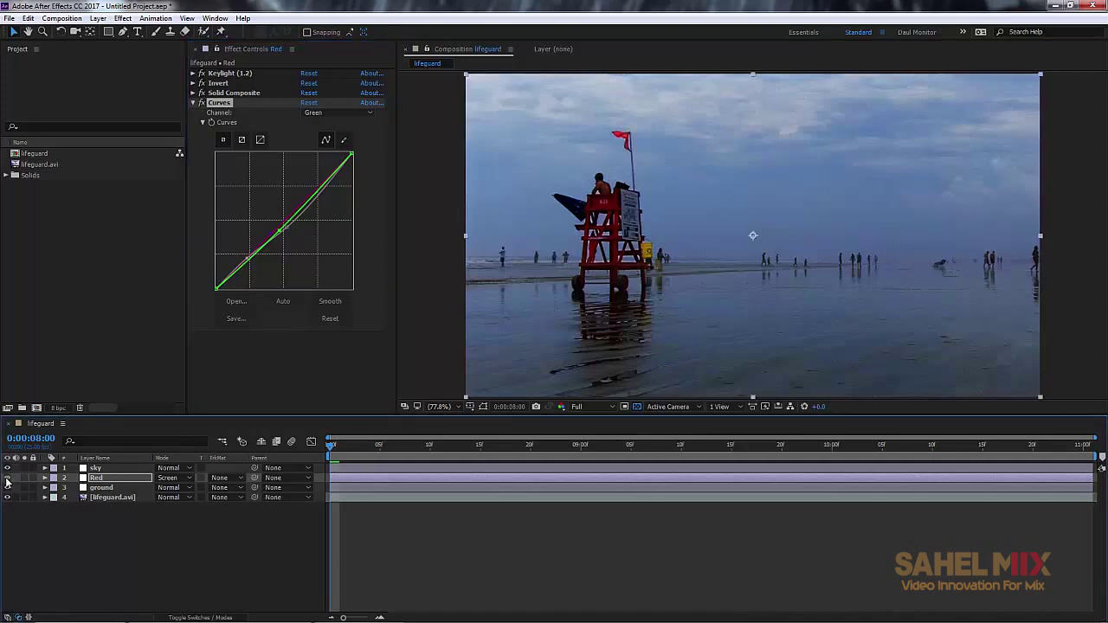
{"action": "left_click", "coordinate": [7, 478]}
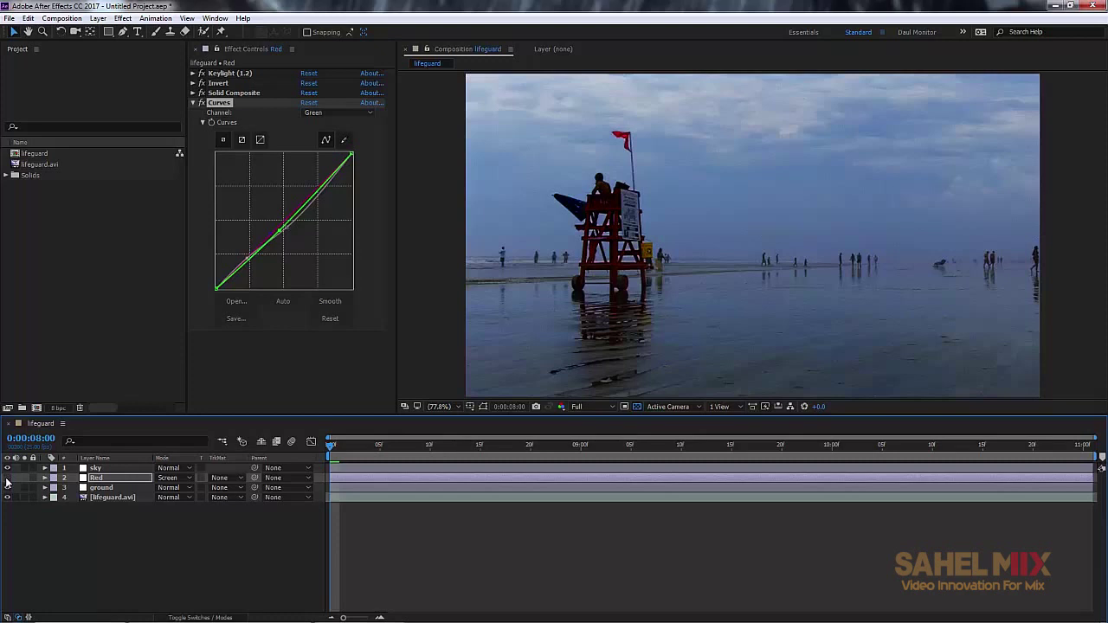
{"action": "left_click", "coordinate": [7, 477]}
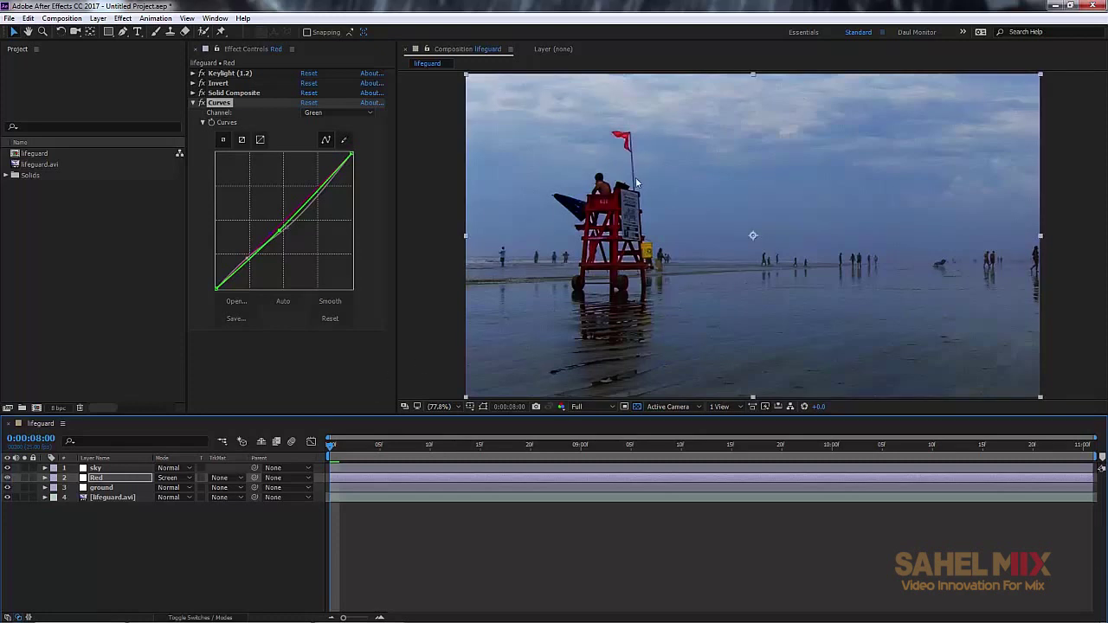
Step: Lower the midtone and shadow points of the Red layer's RGB curve, and toggle the layer's visibility to check the change
{"action": "left_click", "coordinate": [318, 113]}
{"action": "left_click", "coordinate": [313, 120]}
{"action": "left_click_drag", "start_coordinate": [284, 227], "coordinate": [250, 268]}
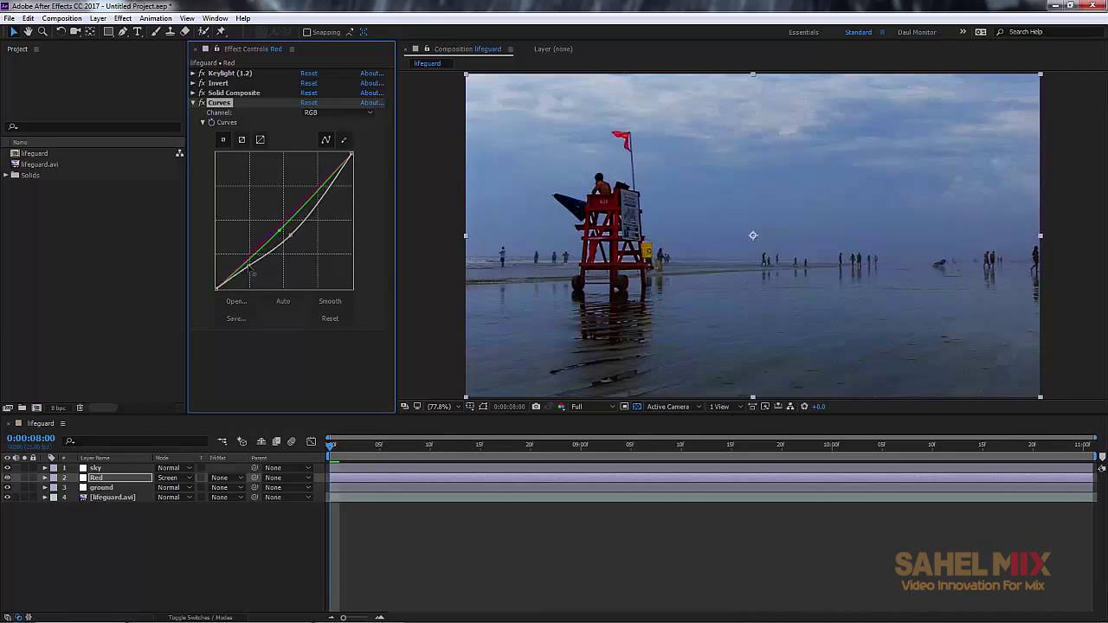
{"action": "left_click", "coordinate": [24, 477]}
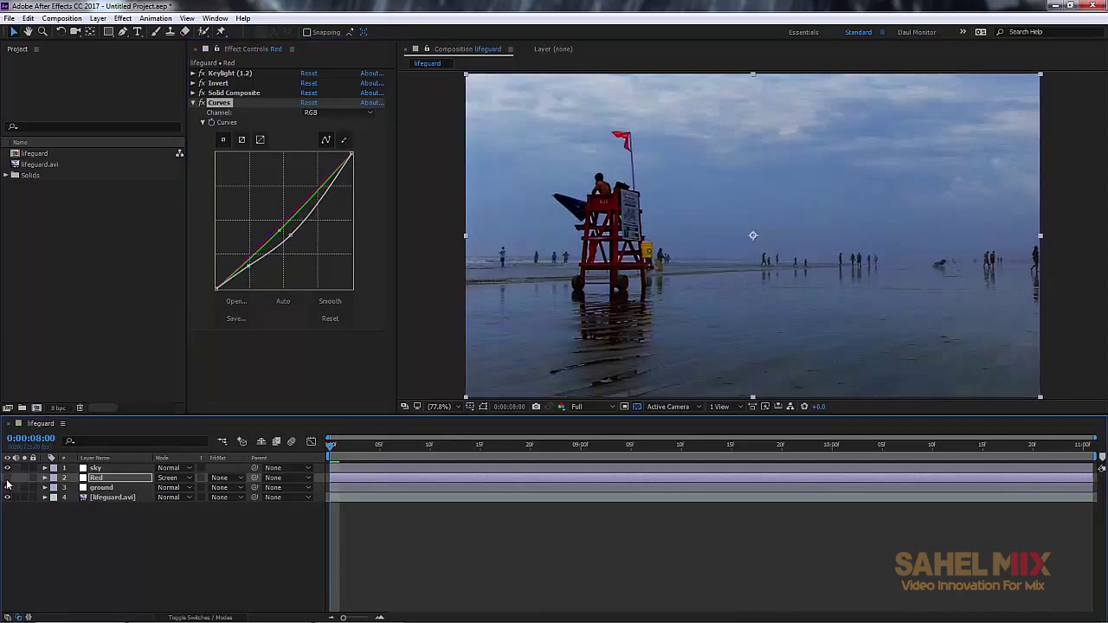